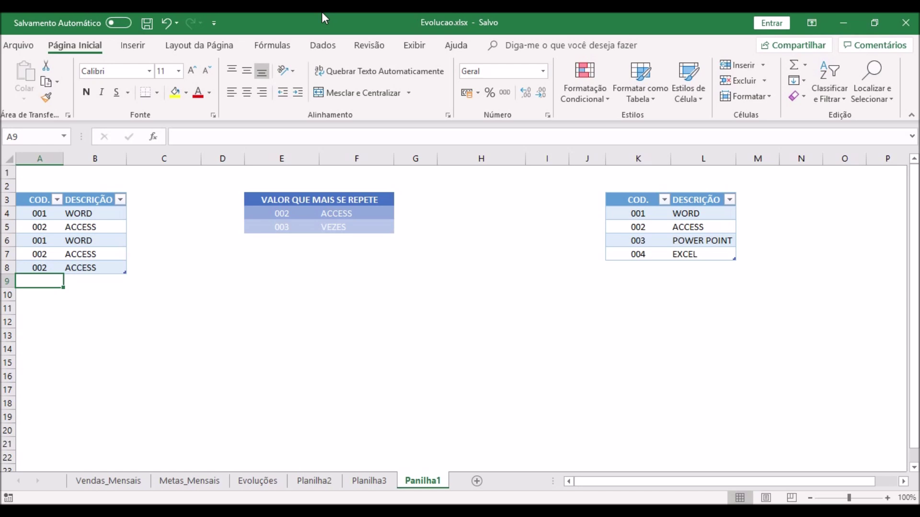
Step: Examine the lookup formulas in B4:B8 and the formulas in E4:F5 of the VALOR QUE MAIS SE REPETE block
{"action": "left_click_drag", "start_coordinate": [92, 214], "coordinate": [91, 266]}
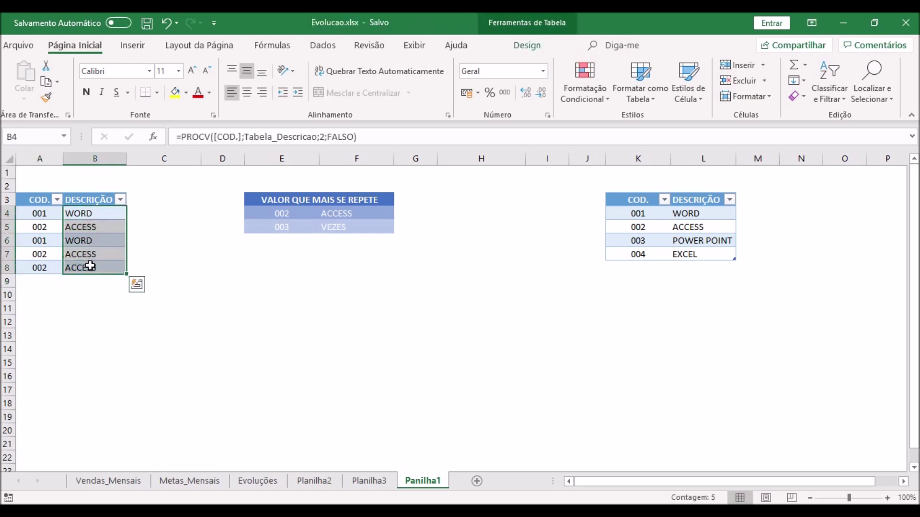
{"action": "left_click", "coordinate": [95, 214]}
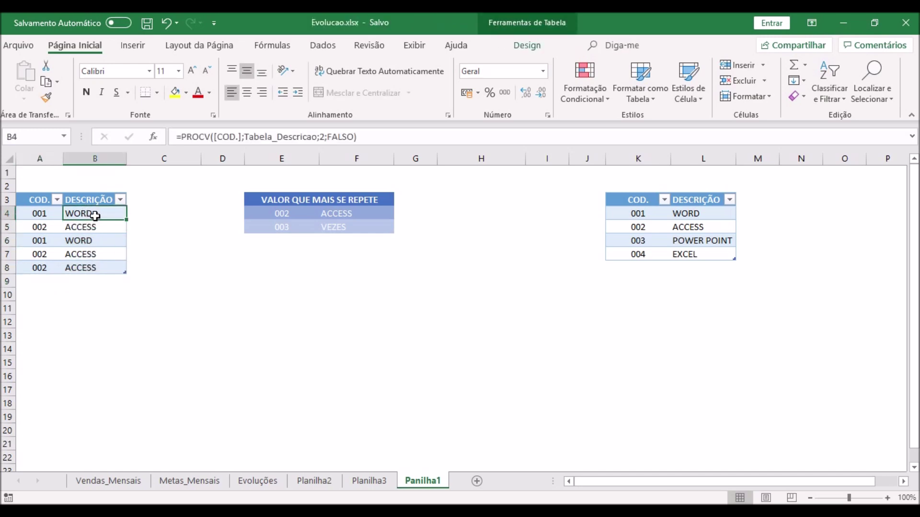
{"action": "left_click", "coordinate": [332, 200]}
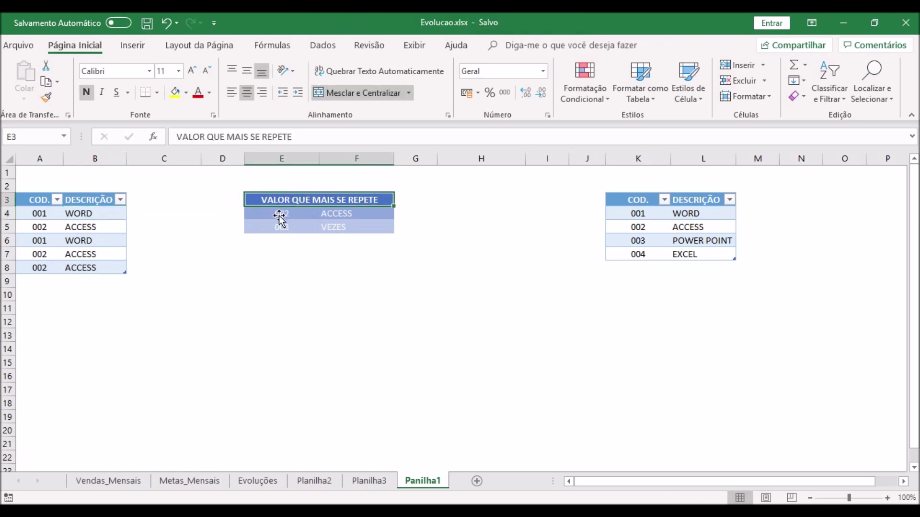
{"action": "left_click", "coordinate": [345, 215]}
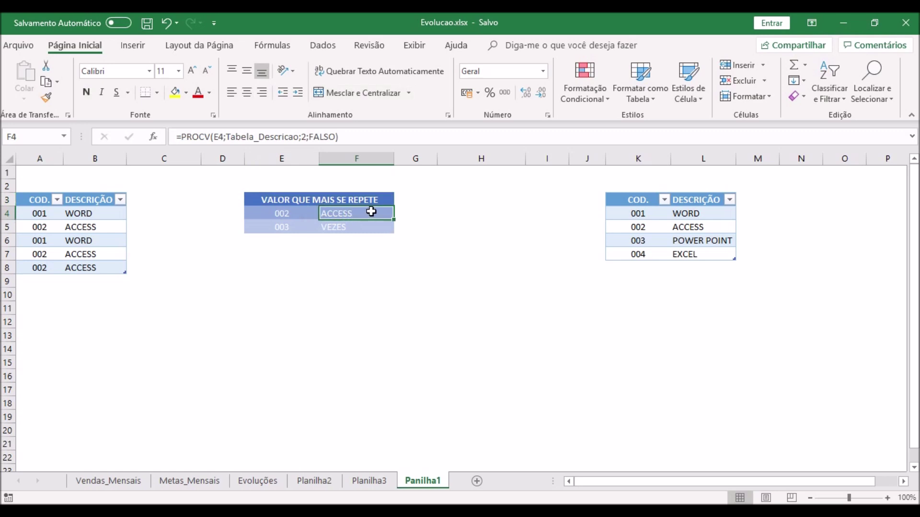
{"action": "left_click", "coordinate": [288, 213]}
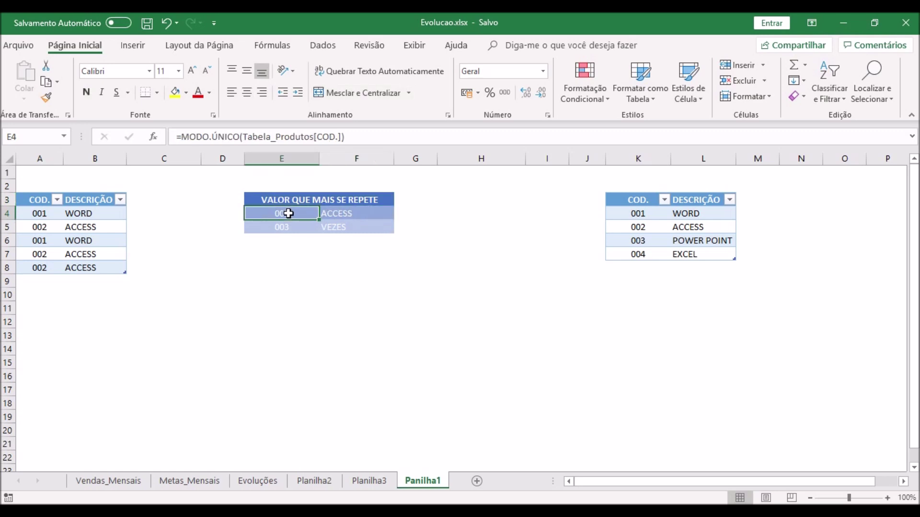
{"action": "left_click", "coordinate": [288, 226]}
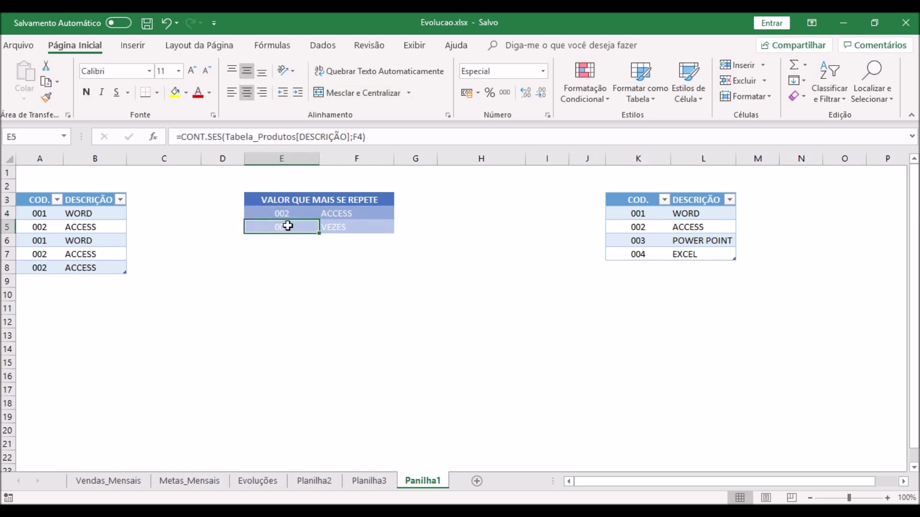
{"action": "left_click", "coordinate": [327, 226]}
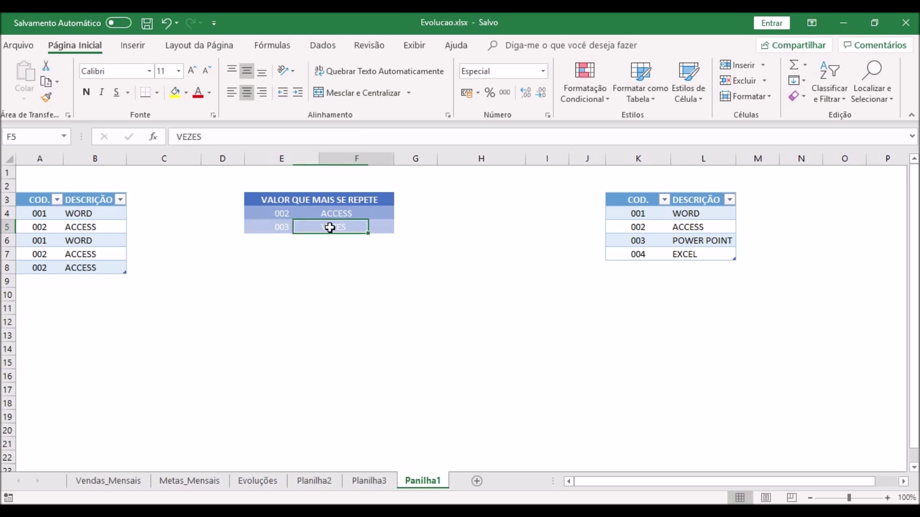
Step: Add two rows with code 1 to the product table, in cells A9 and A10
{"action": "left_click", "coordinate": [38, 278]}
{"action": "type", "text": "1"}
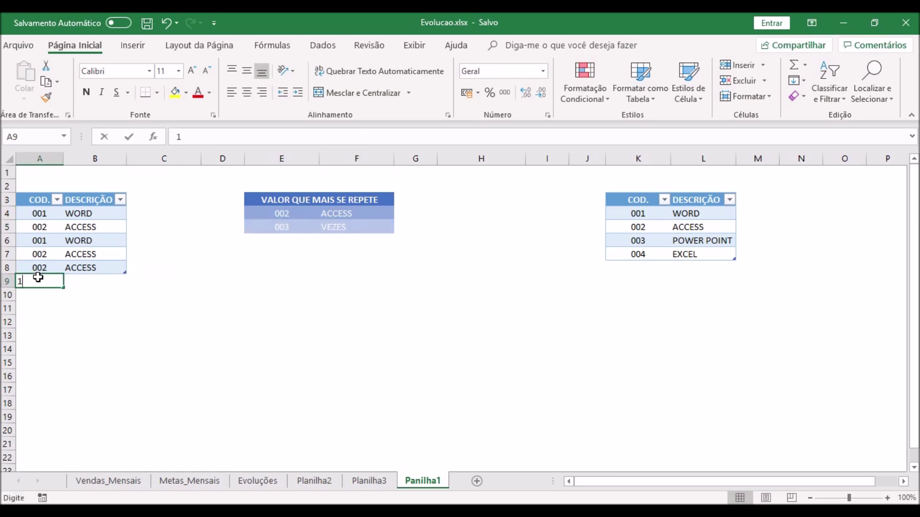
{"action": "key", "text": "Return"}
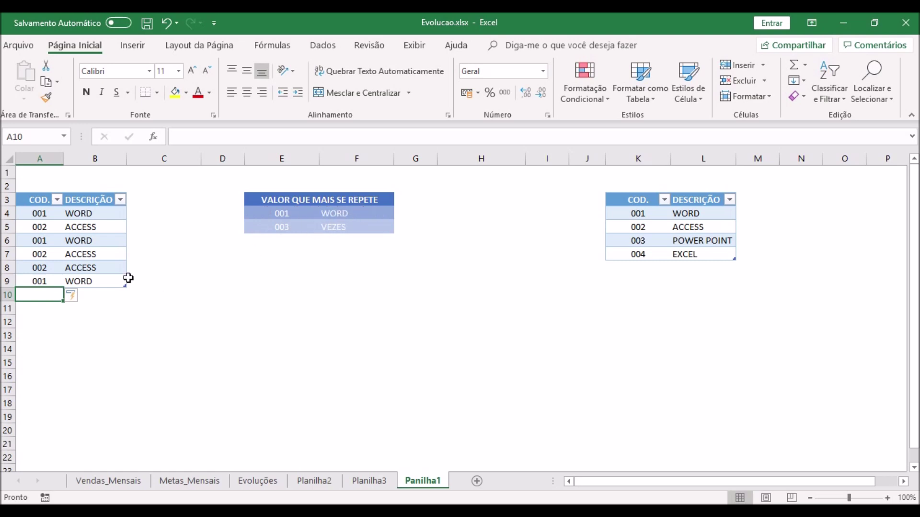
{"action": "type", "text": "1"}
{"action": "key", "text": "Return"}
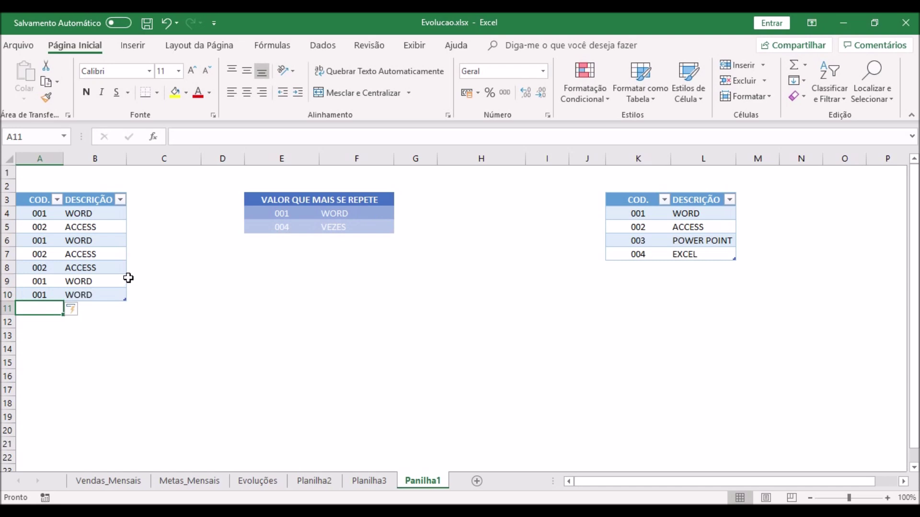
Step: Label the code and description lookup table by entering Tabela_Descricao in cell K1
{"action": "left_click", "coordinate": [344, 214]}
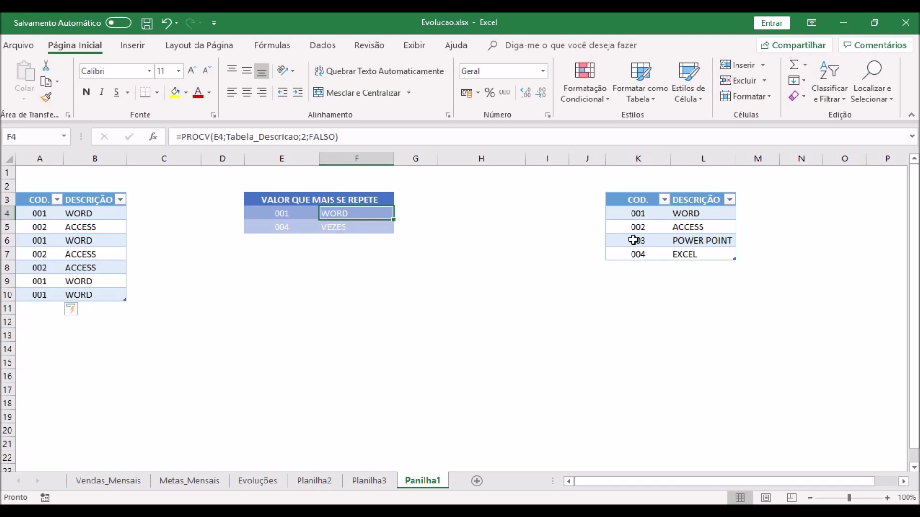
{"action": "left_click", "coordinate": [650, 238]}
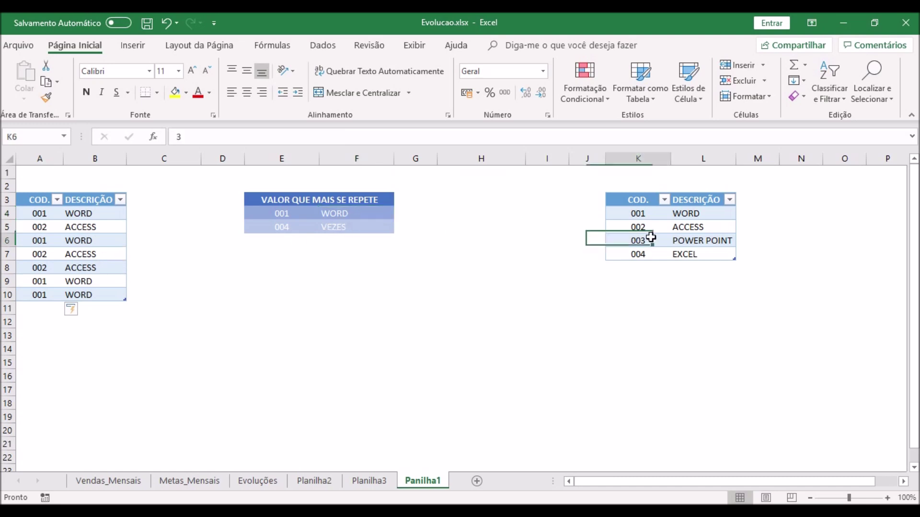
{"action": "left_click", "coordinate": [684, 214]}
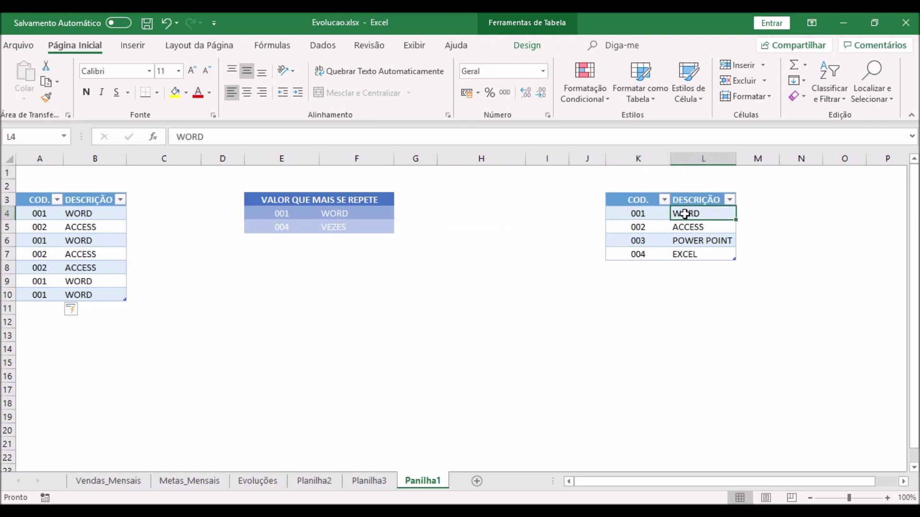
{"action": "key", "text": "Up"}
{"action": "key", "text": "Up"}
{"action": "key", "text": "Up"}
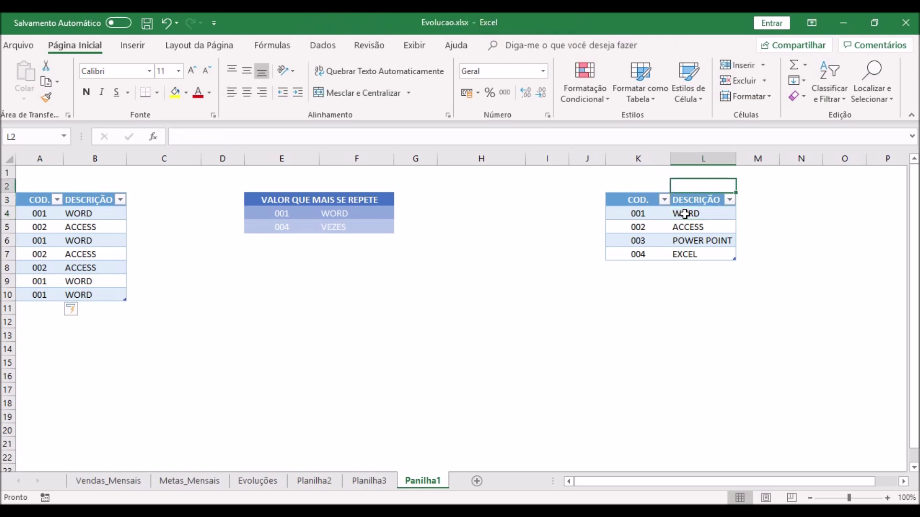
{"action": "key", "text": "Left"}
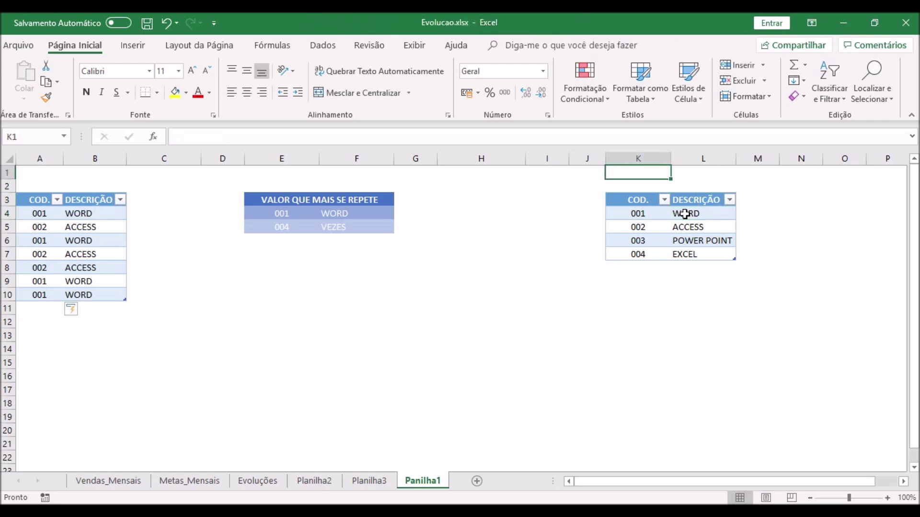
{"action": "type", "text": "Tabela"}
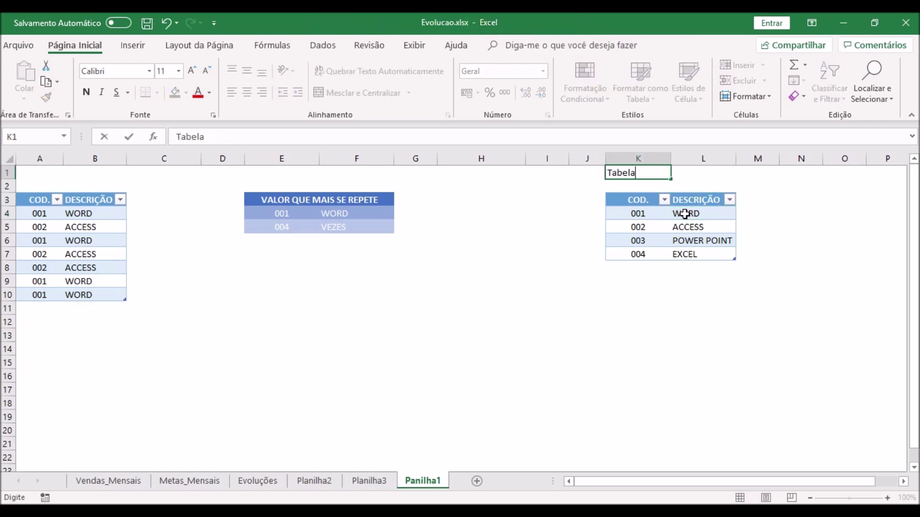
{"action": "type", "text": "_Descricao"}
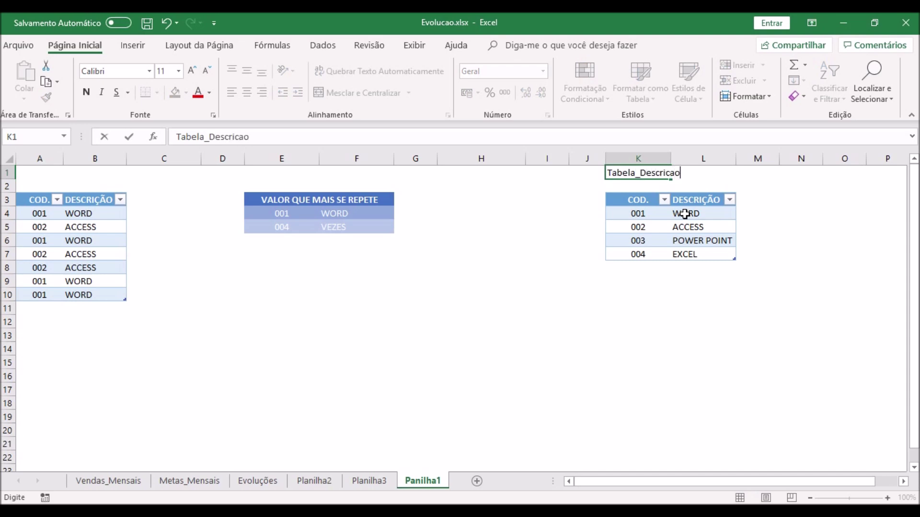
{"action": "key", "text": "Return"}
{"action": "key", "text": "Up"}
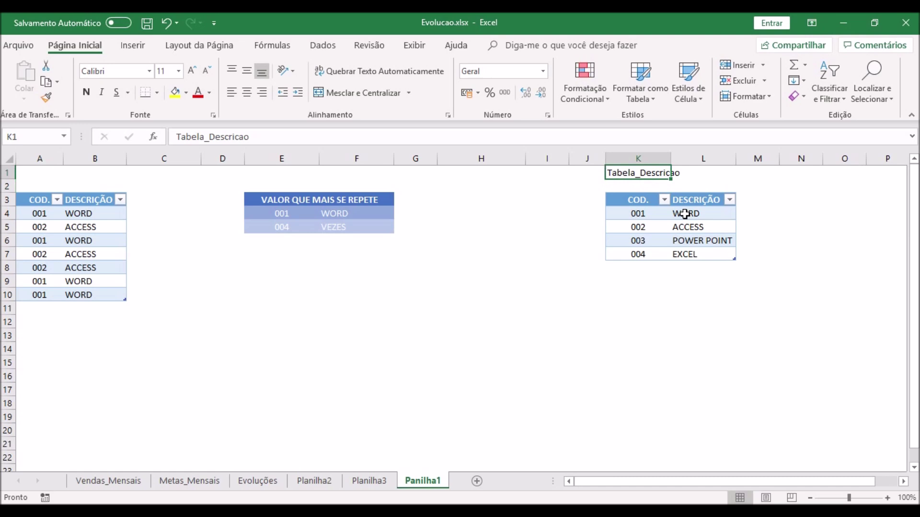
Step: Add a new row to the lookup table in row 8 with code 5 and description OUTLOOK
{"action": "left_click", "coordinate": [647, 267]}
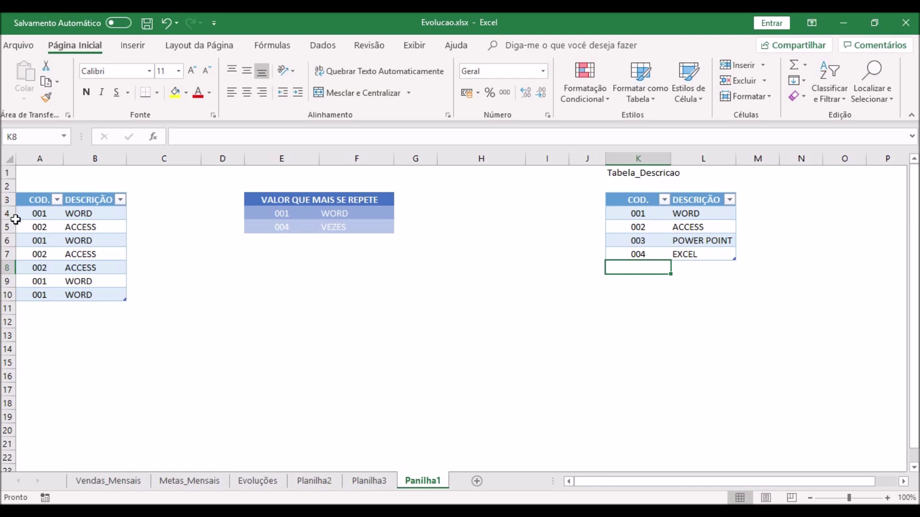
{"action": "type", "text": "5"}
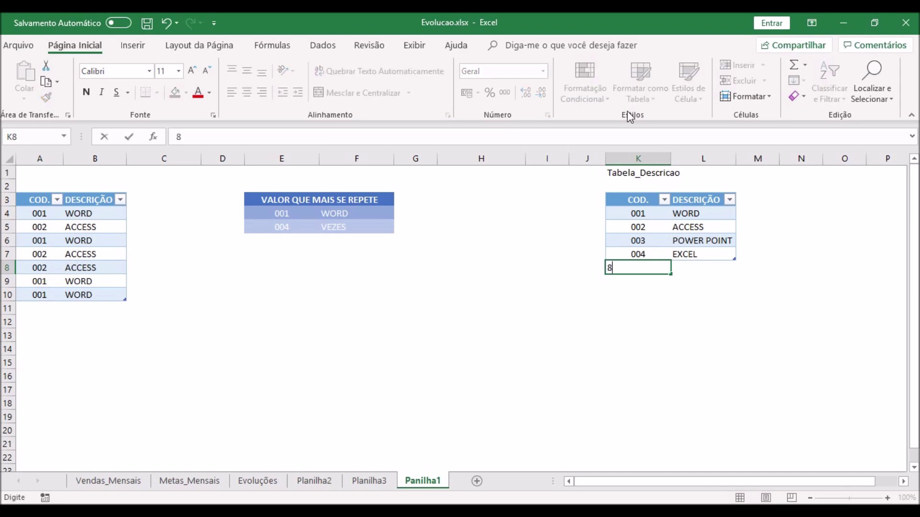
{"action": "key", "text": "BackSpace"}
{"action": "type", "text": "5"}
{"action": "key", "text": "Tab"}
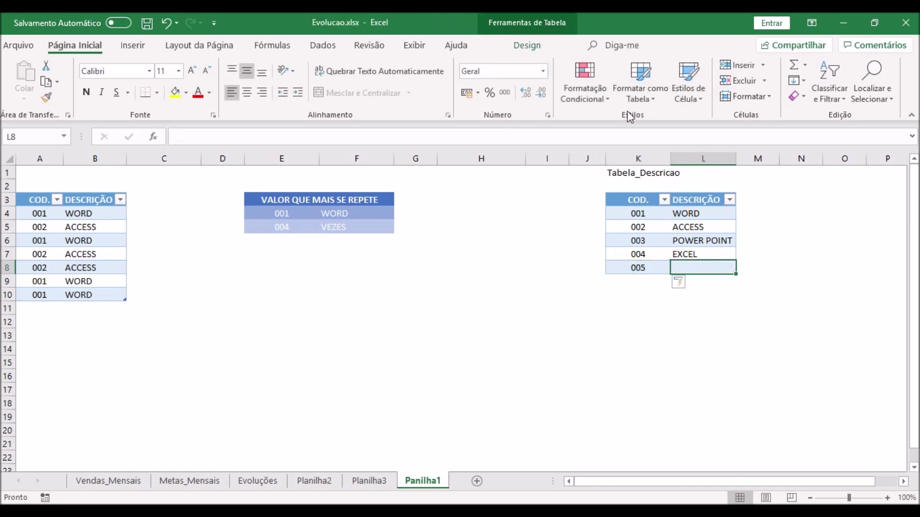
{"action": "type", "text": "OUTLOOK"}
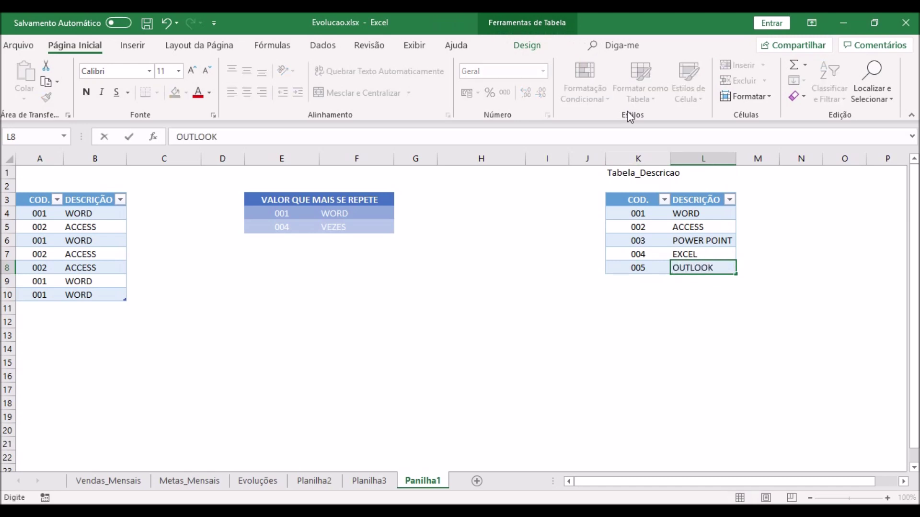
{"action": "key", "text": "Return"}
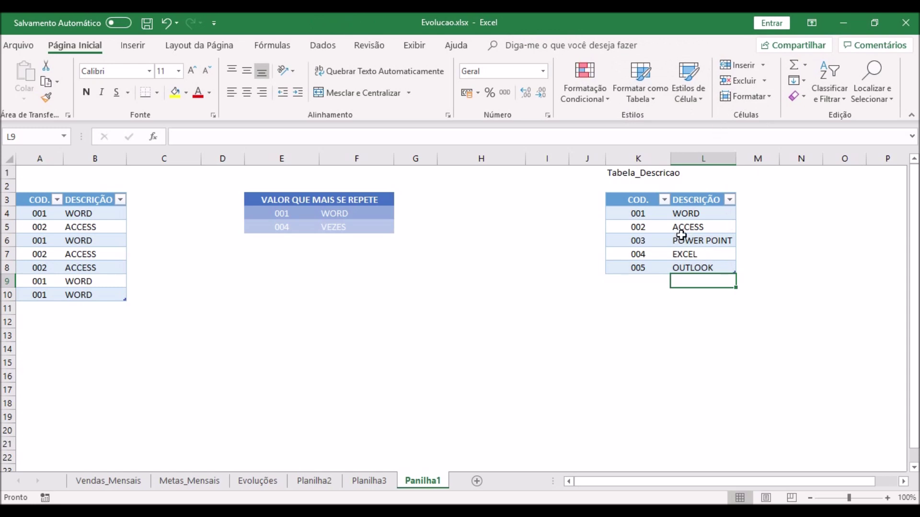
Step: Label the product table by entering Tabela_Produtos in cell A1
{"action": "left_click", "coordinate": [89, 213]}
{"action": "left_click_drag", "start_coordinate": [90, 233], "coordinate": [91, 290]}
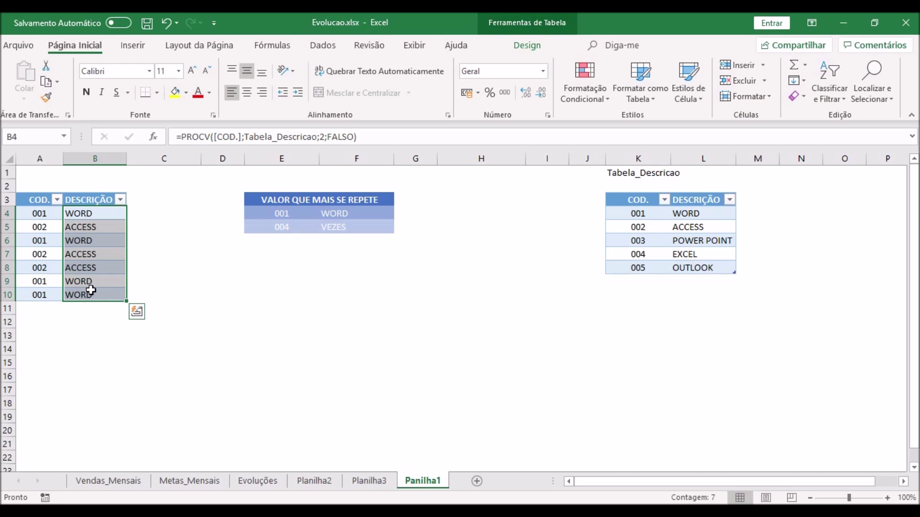
{"action": "left_click", "coordinate": [35, 307]}
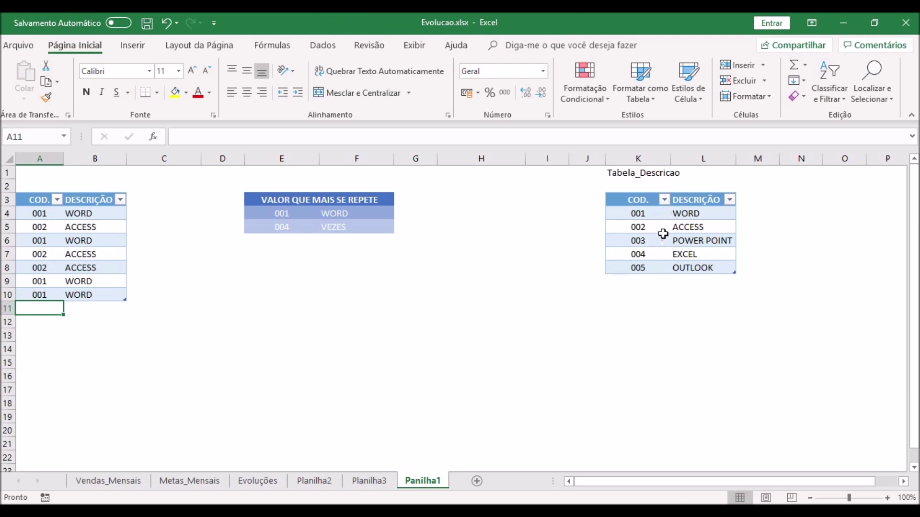
{"action": "left_click", "coordinate": [61, 227]}
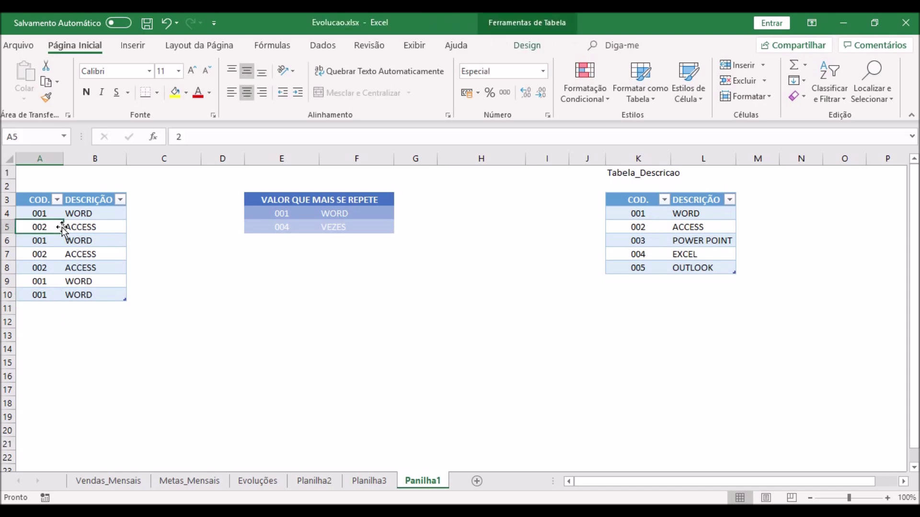
{"action": "left_click", "coordinate": [30, 172]}
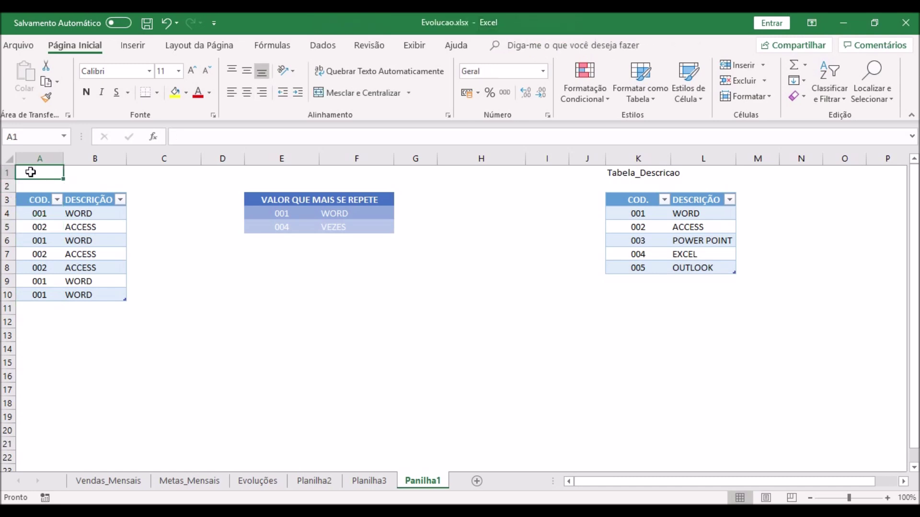
{"action": "type", "text": "t"}
{"action": "key", "text": "BackSpace"}
{"action": "type", "text": "Tabela"}
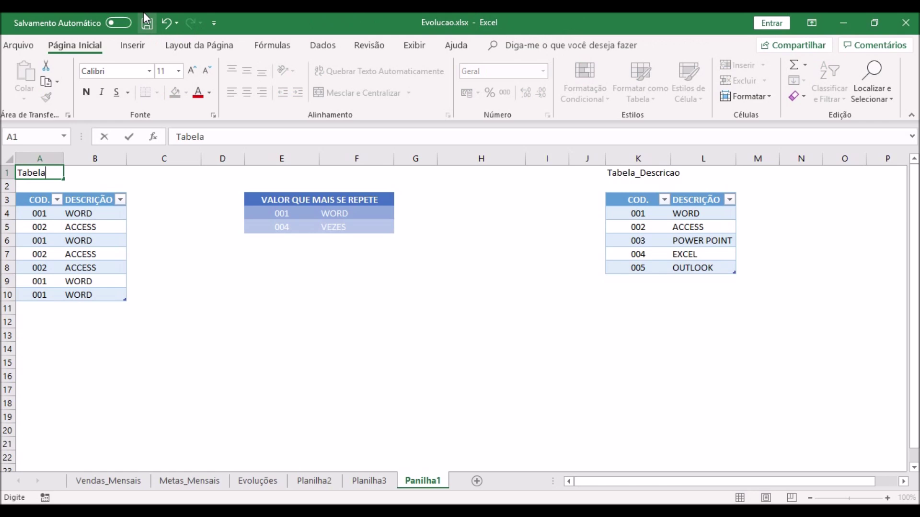
{"action": "type", "text": "_Produtos"}
{"action": "key", "text": "Return"}
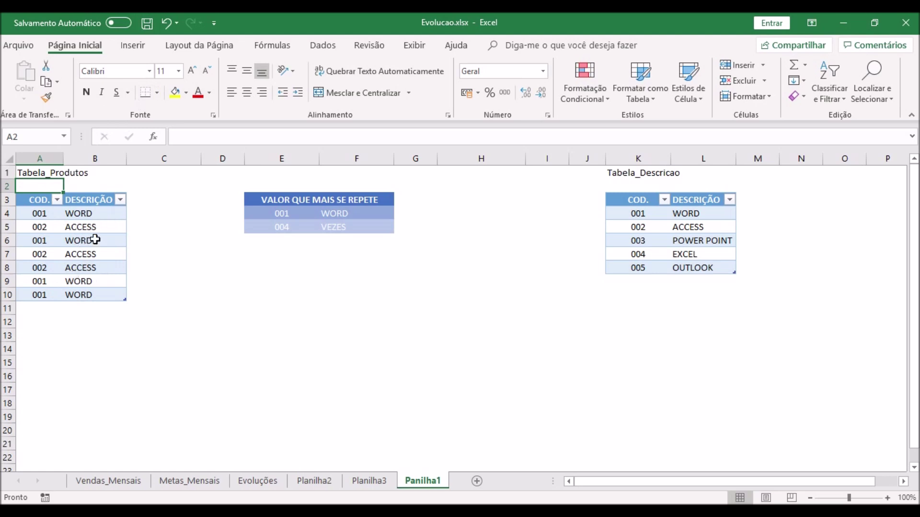
Step: Add four rows to the product table with codes 5, 2, 1 and 3 in cells A11 to A14
{"action": "left_click", "coordinate": [44, 306]}
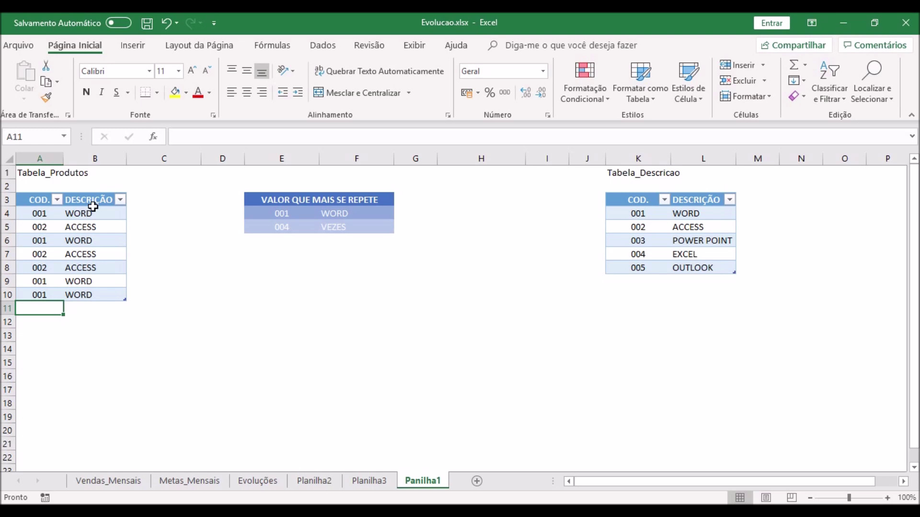
{"action": "type", "text": "5"}
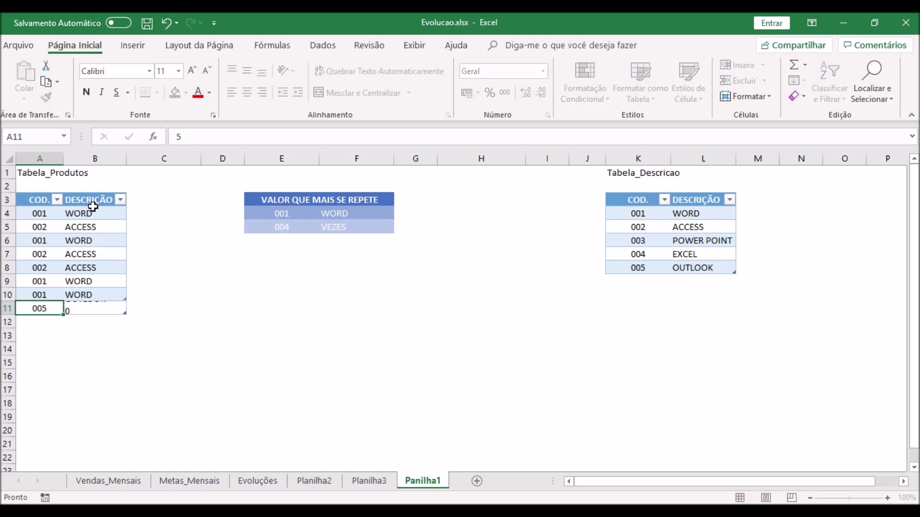
{"action": "key", "text": "Return"}
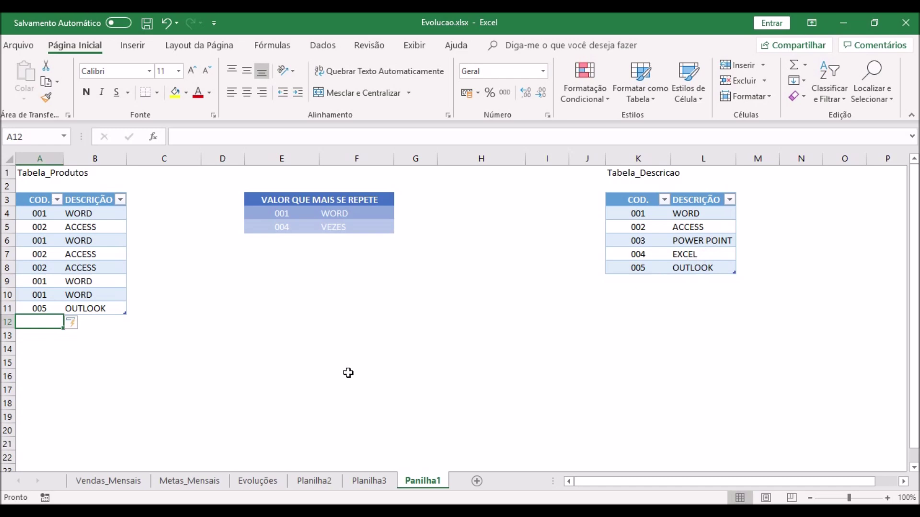
{"action": "type", "text": "2"}
{"action": "key", "text": "Return"}
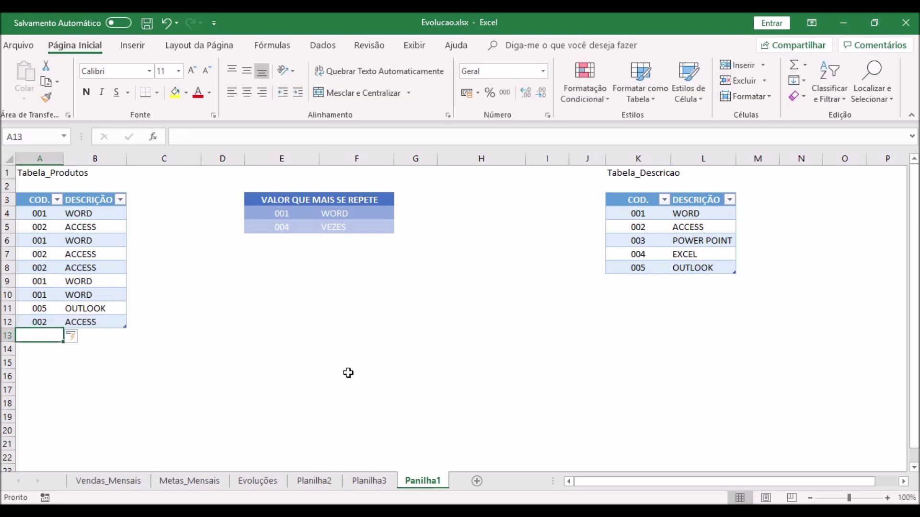
{"action": "type", "text": "1"}
{"action": "key", "text": "Return"}
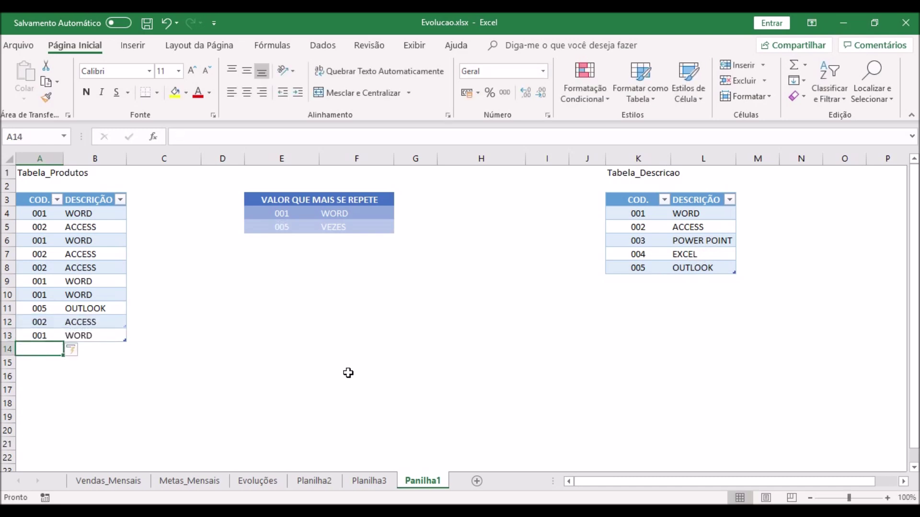
{"action": "type", "text": "3"}
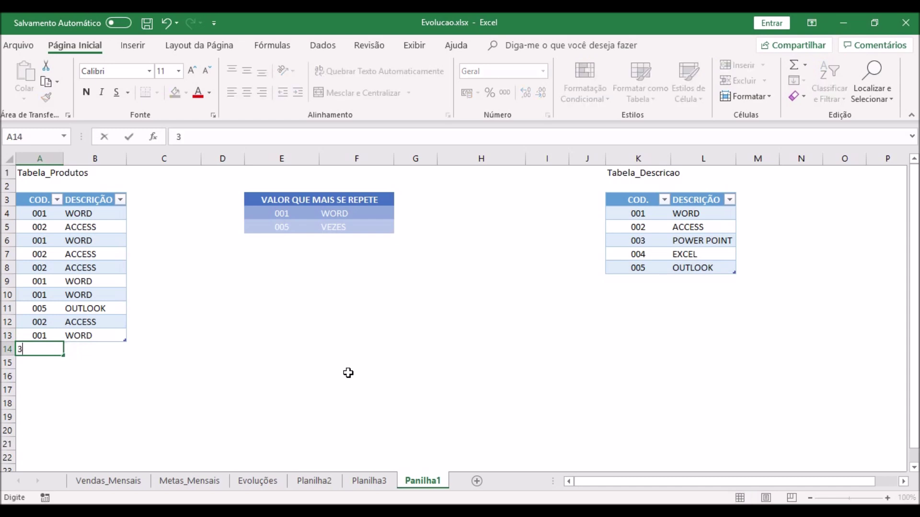
{"action": "key", "text": "Return"}
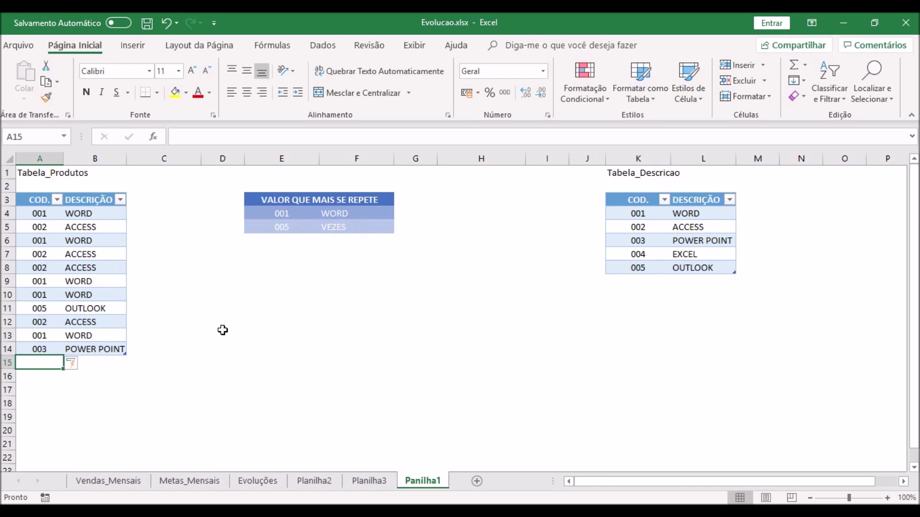
Step: Examine each argument of the PROCV formula in cell B4 that fills the product table's DESCRIÇÃO column
{"action": "left_click_drag", "start_coordinate": [110, 216], "coordinate": [87, 246]}
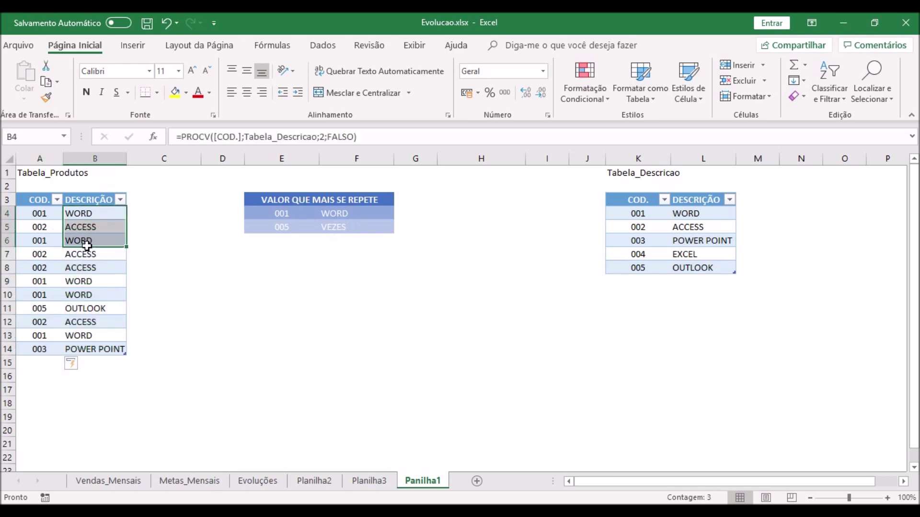
{"action": "left_click", "coordinate": [166, 251]}
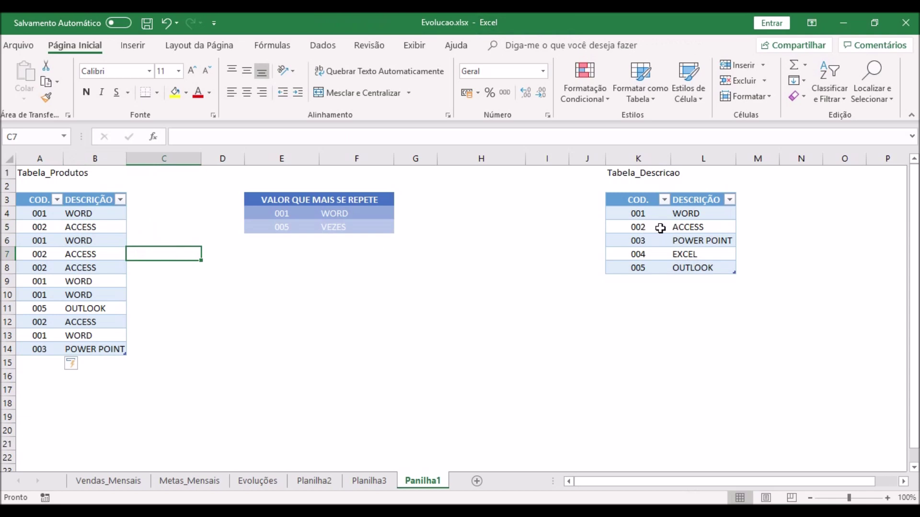
{"action": "left_click", "coordinate": [101, 214]}
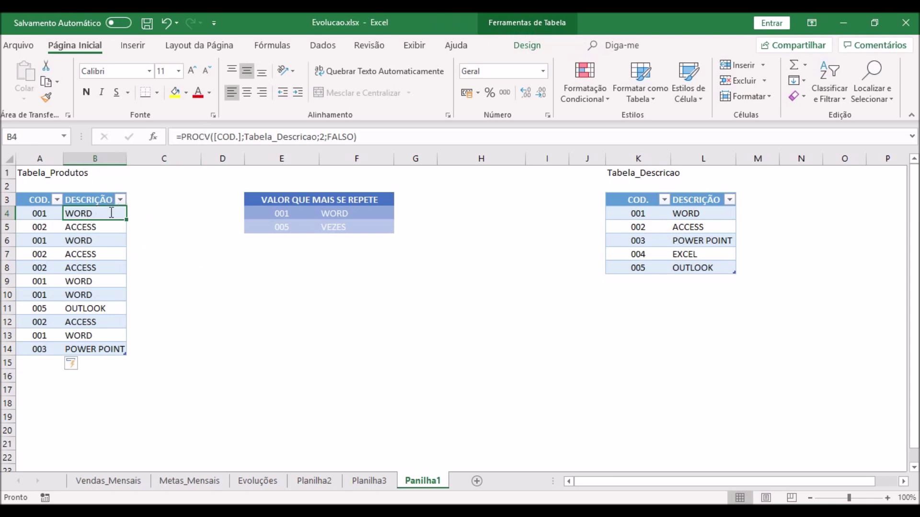
{"action": "key", "text": "F2"}
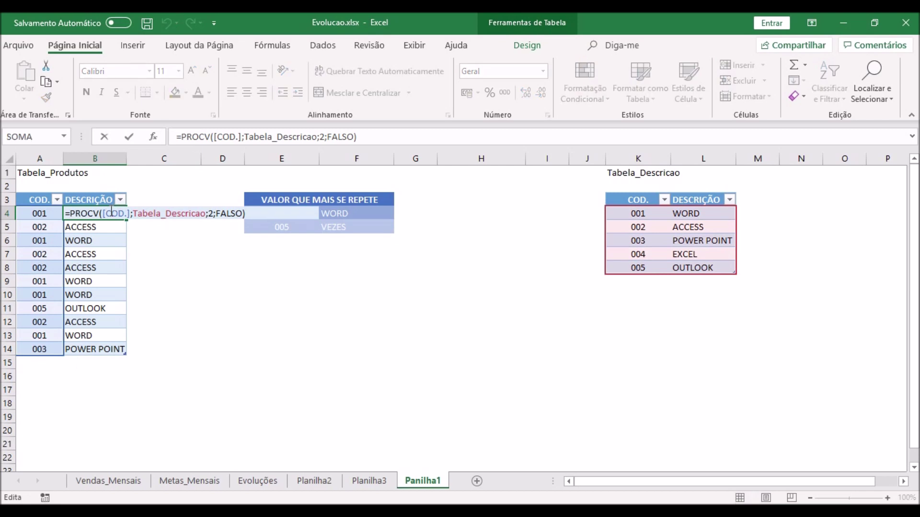
{"action": "left_click", "coordinate": [111, 212]}
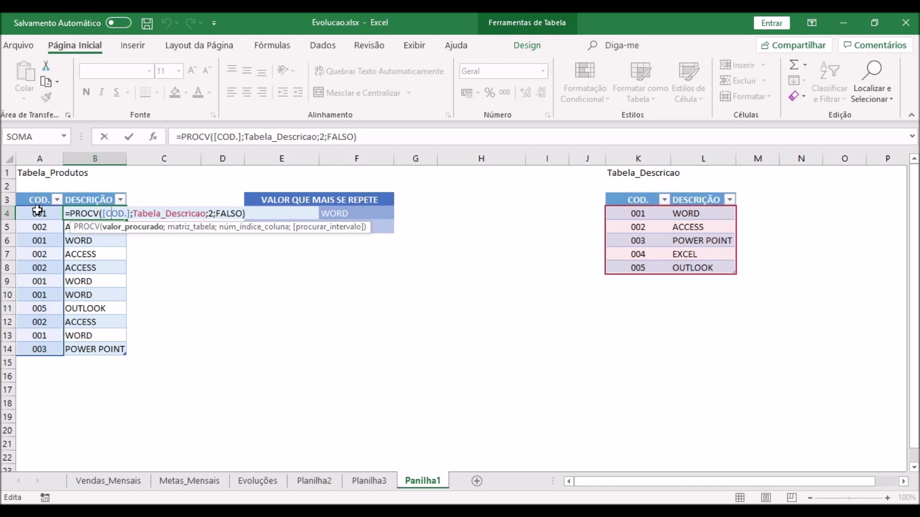
{"action": "key", "text": "Right"}
{"action": "key", "text": "Right"}
{"action": "key", "text": "Right"}
{"action": "key", "text": "Right"}
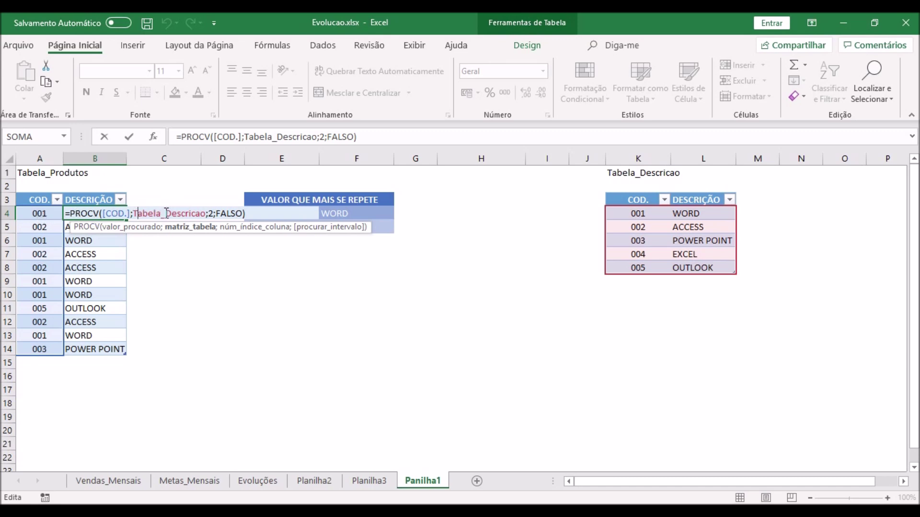
{"action": "key", "text": "Right"}
{"action": "key", "text": "Right"}
{"action": "key", "text": "Right"}
{"action": "key", "text": "Left"}
{"action": "key", "text": "Left"}
{"action": "key", "text": "Left"}
{"action": "key", "text": "Left"}
{"action": "key", "text": "Left"}
{"action": "key", "text": "Left"}
{"action": "key", "text": "Left"}
{"action": "key", "text": "Left"}
{"action": "key", "text": "Left"}
{"action": "key", "text": "Left"}
{"action": "key", "text": "Left"}
{"action": "key", "text": "Right"}
{"action": "key", "text": "Right"}
{"action": "key", "text": "Right"}
{"action": "key", "text": "Right"}
{"action": "key", "text": "Right"}
{"action": "key", "text": "Right"}
{"action": "key", "text": "Right"}
{"action": "key", "text": "Right"}
{"action": "key", "text": "Right"}
{"action": "key", "text": "Right"}
{"action": "key", "text": "Right"}
{"action": "key", "text": "Right"}
{"action": "key", "text": "Right"}
{"action": "key", "text": "Right"}
{"action": "key", "text": "Right"}
{"action": "key", "text": "Right"}
{"action": "key", "text": "Right"}
{"action": "key", "text": "Right"}
{"action": "key", "text": "Right"}
{"action": "key", "text": "Right"}
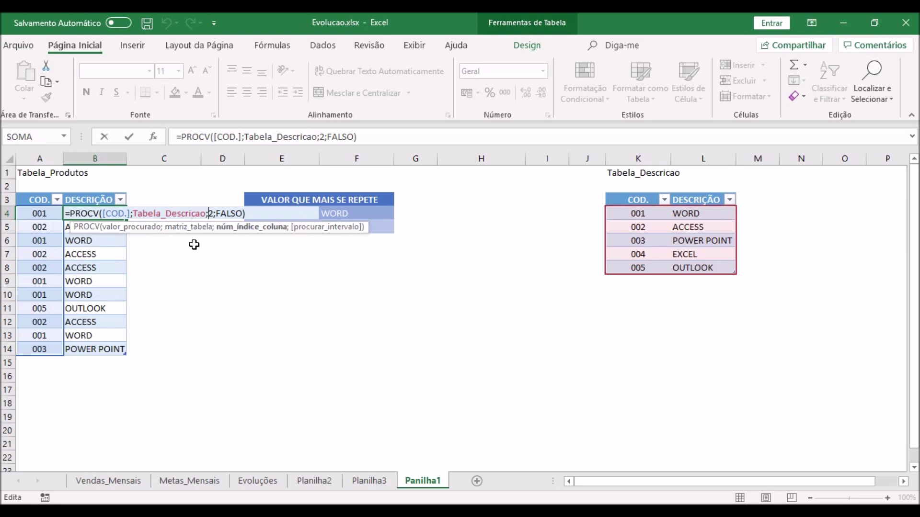
{"action": "key", "text": "Right"}
{"action": "key", "text": "Right"}
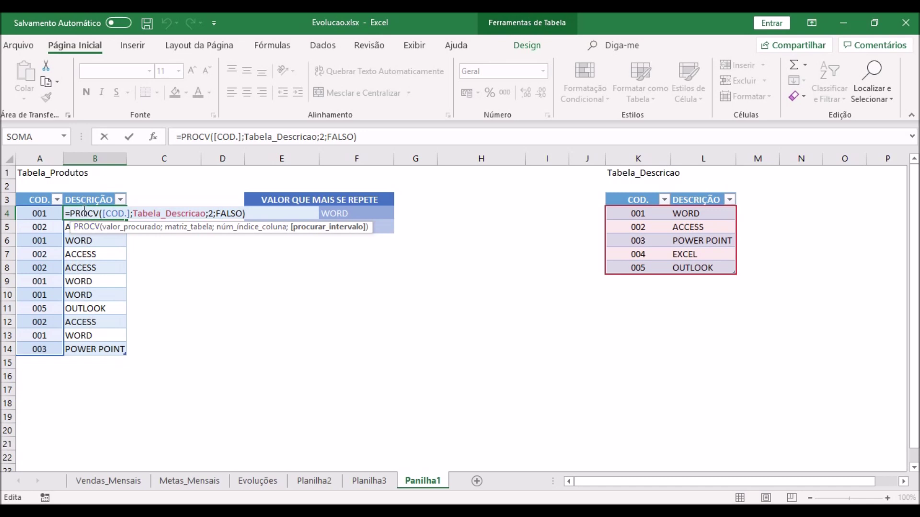
{"action": "key", "text": "Return"}
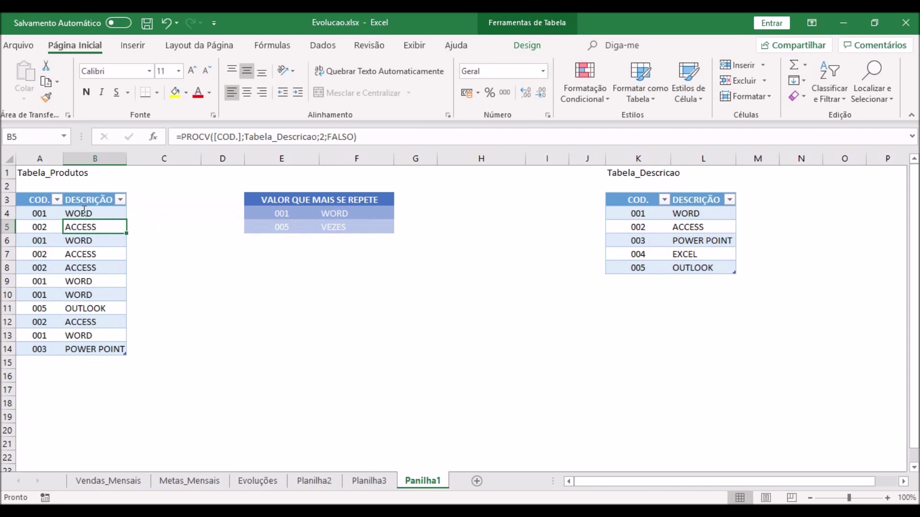
{"action": "left_click_drag", "start_coordinate": [82, 211], "coordinate": [68, 343]}
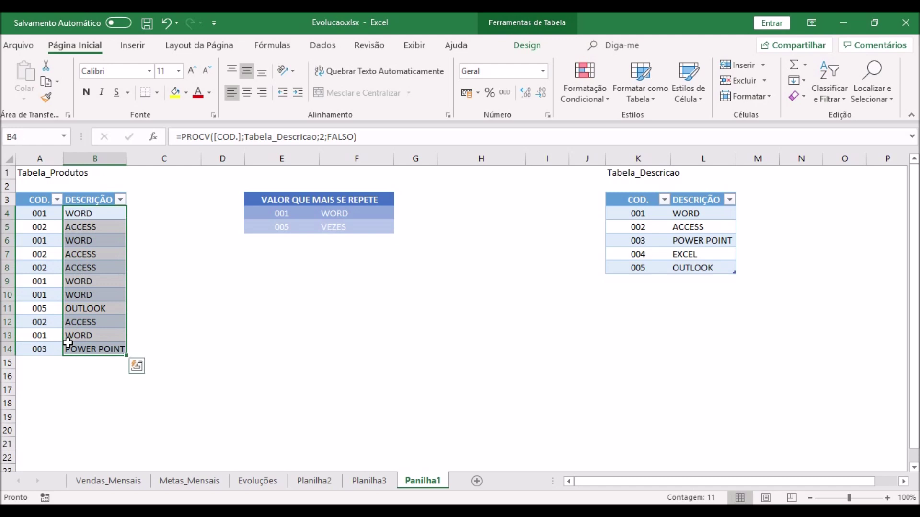
Step: Examine the MODO.ÚNICO formula in cell E4 and the product table column it refers to
{"action": "left_click", "coordinate": [273, 201]}
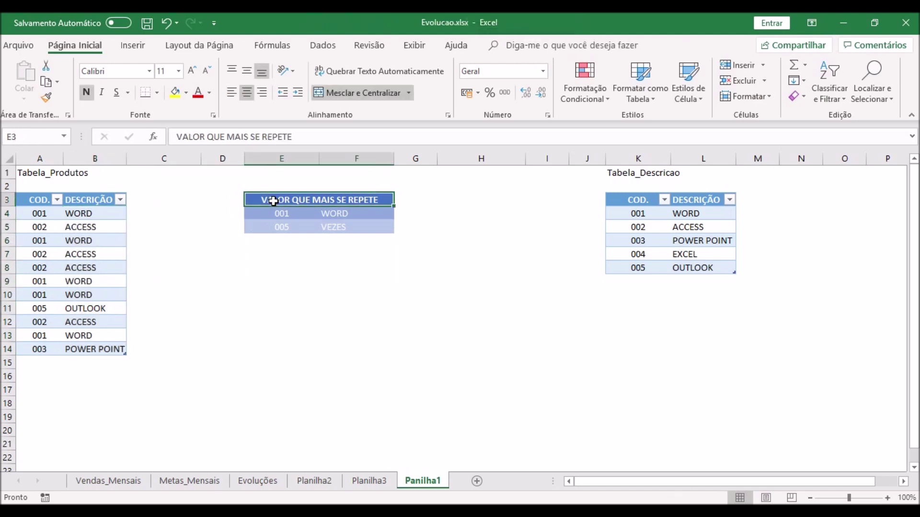
{"action": "left_click", "coordinate": [293, 213]}
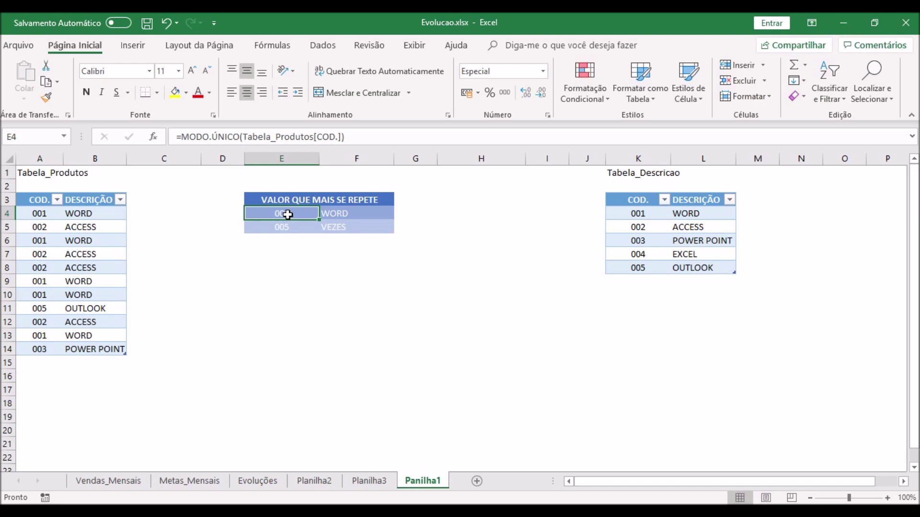
{"action": "double_click", "coordinate": [287, 215]}
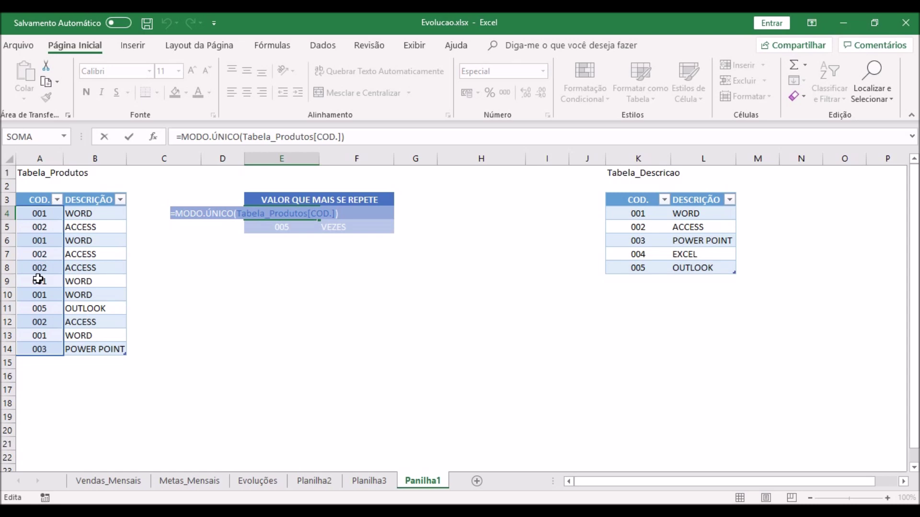
{"action": "key", "text": "Return"}
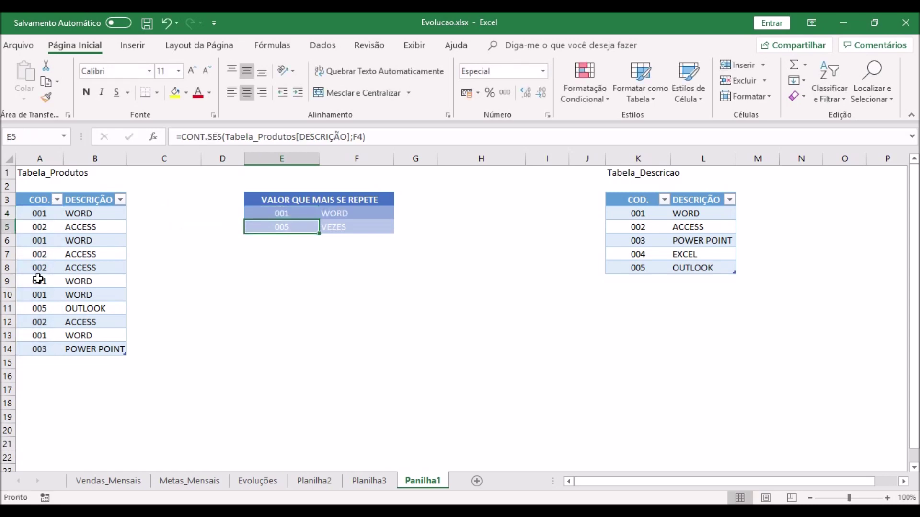
Step: Compare the most repeated code in E4 with the lookup table and inspect the PROCV formula in F4
{"action": "left_click", "coordinate": [292, 213]}
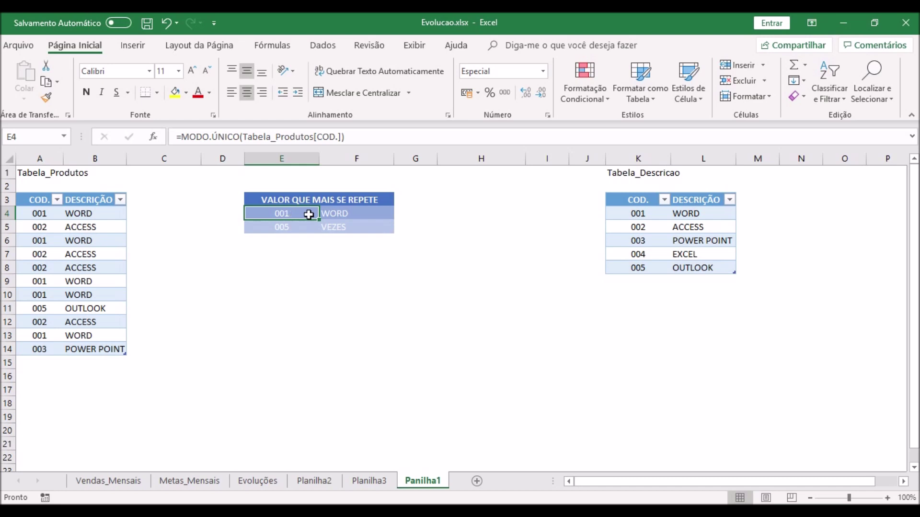
{"action": "left_click", "coordinate": [684, 215]}
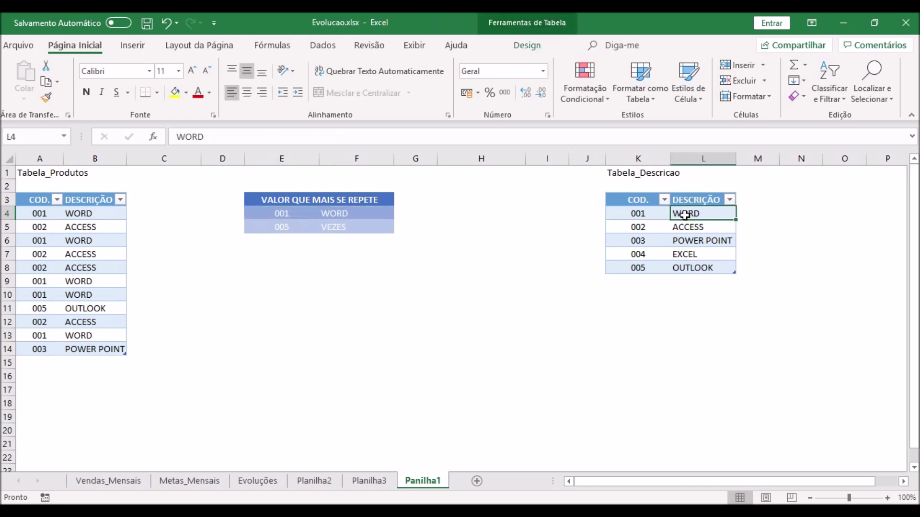
{"action": "left_click", "coordinate": [358, 215]}
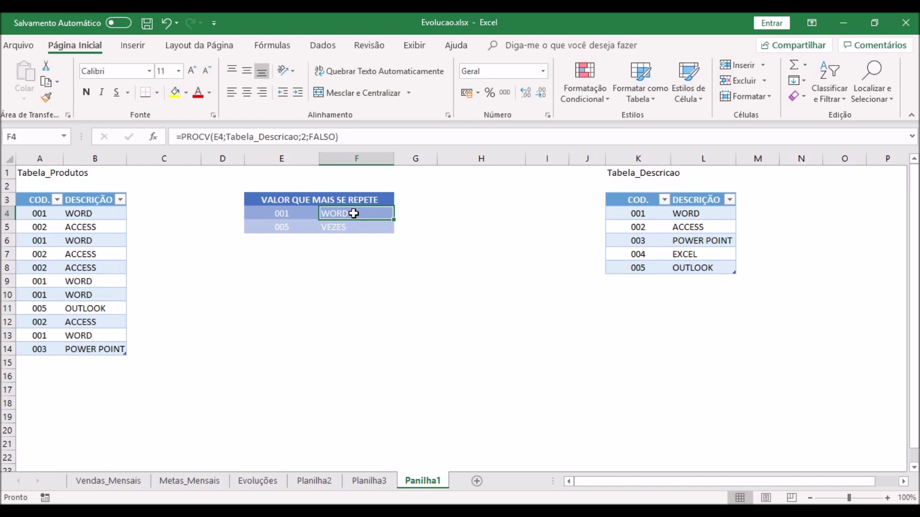
{"action": "key", "text": "Left"}
{"action": "key", "text": "Right"}
{"action": "key", "text": "Left"}
{"action": "key", "text": "Right"}
Step: Examine the criteria range and criterion of the CONT.SES formula in E5 and review the neighbouring result cells
{"action": "left_click_drag", "start_coordinate": [74, 210], "coordinate": [82, 351]}
{"action": "left_click", "coordinate": [285, 226]}
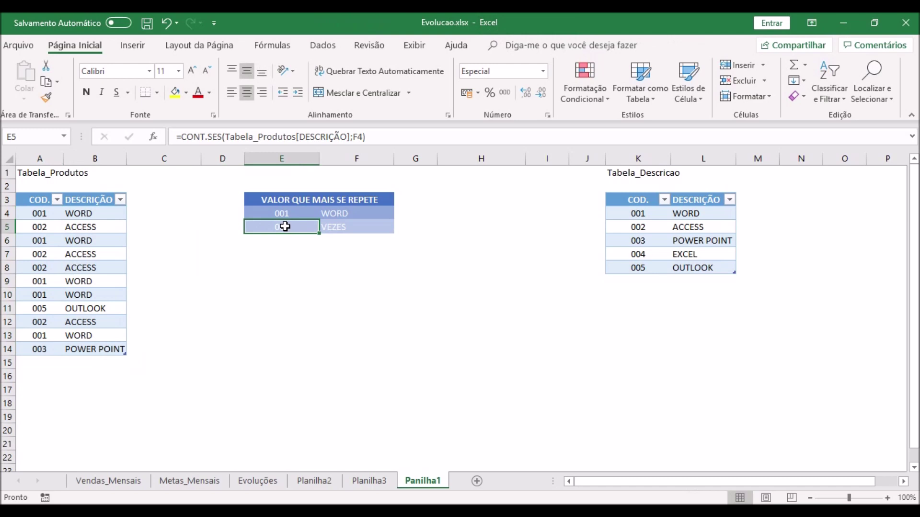
{"action": "key", "text": "F2"}
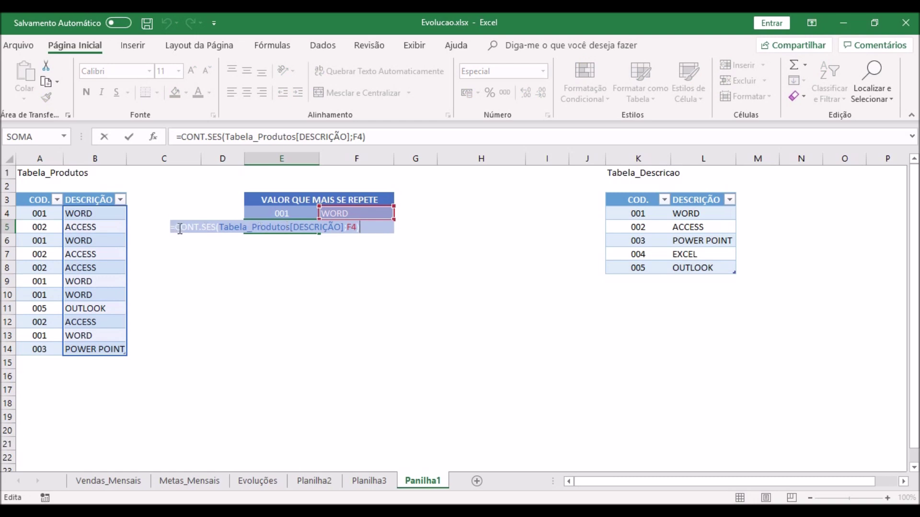
{"action": "left_click", "coordinate": [224, 229]}
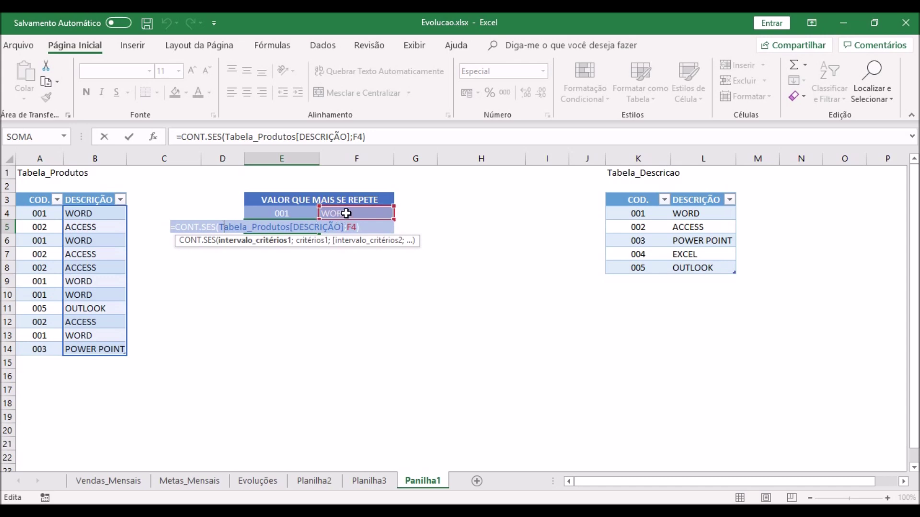
{"action": "key", "text": "Left"}
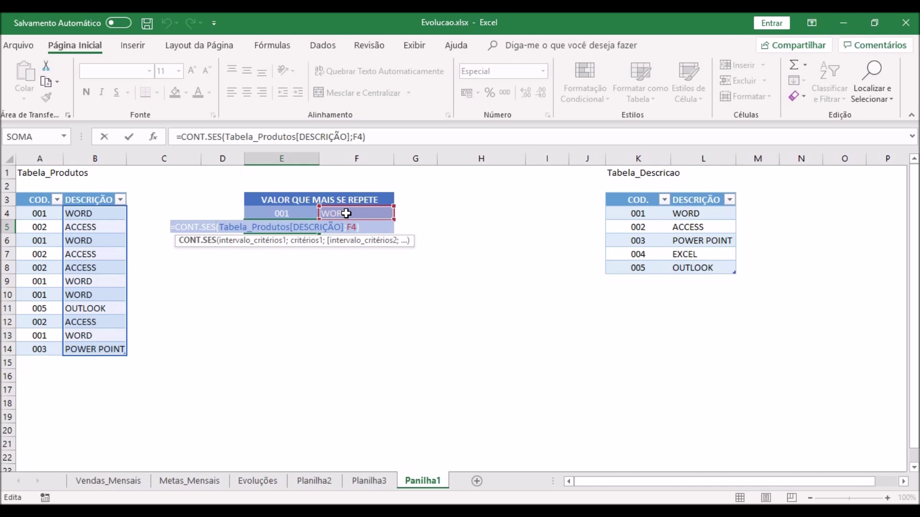
{"action": "key", "text": "Right"}
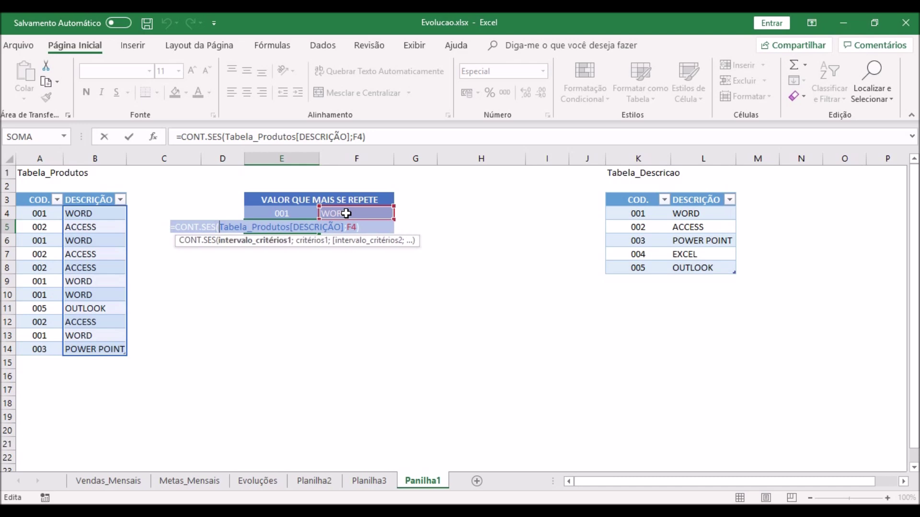
{"action": "key", "text": "Right"}
{"action": "key", "text": "Right"}
{"action": "key", "text": "Right"}
{"action": "key", "text": "Right"}
{"action": "key", "text": "Right"}
{"action": "key", "text": "Right"}
{"action": "key", "text": "Right"}
{"action": "key", "text": "Right"}
{"action": "left_click", "coordinate": [351, 227]}
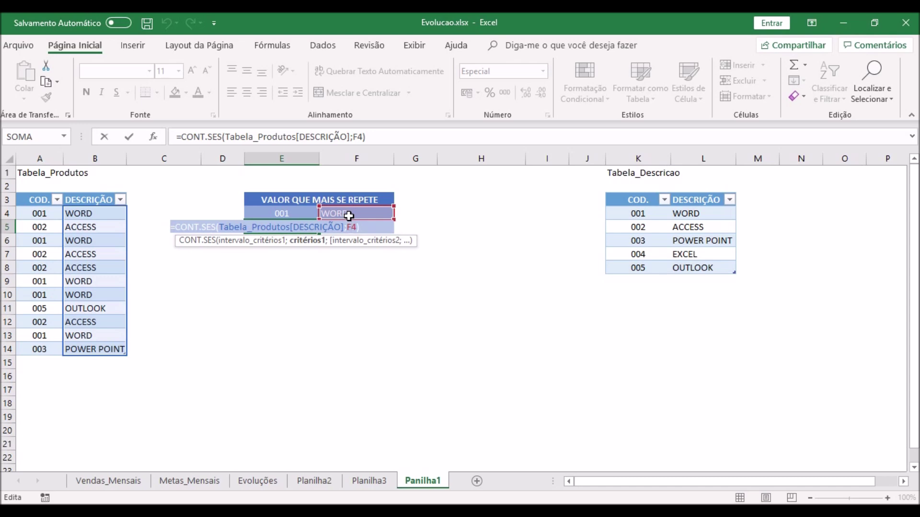
{"action": "key", "text": "Return"}
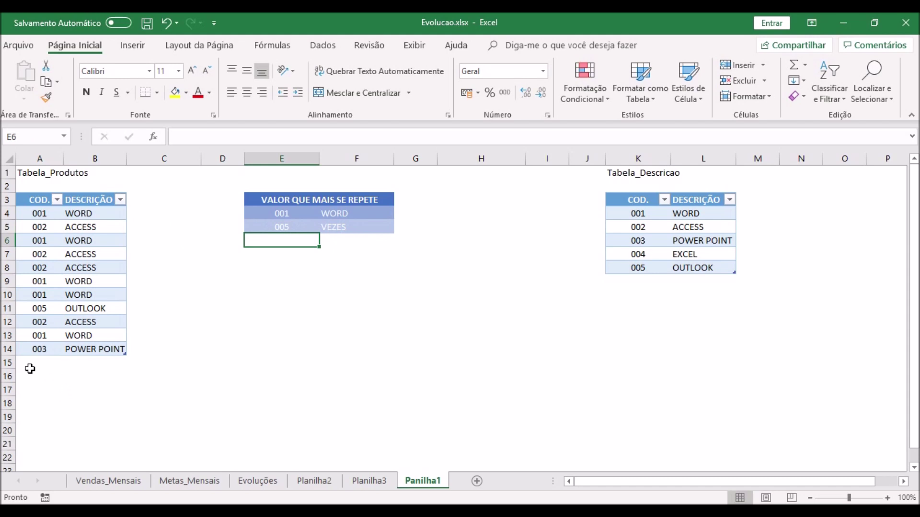
{"action": "left_click", "coordinate": [339, 212]}
{"action": "left_click", "coordinate": [282, 226]}
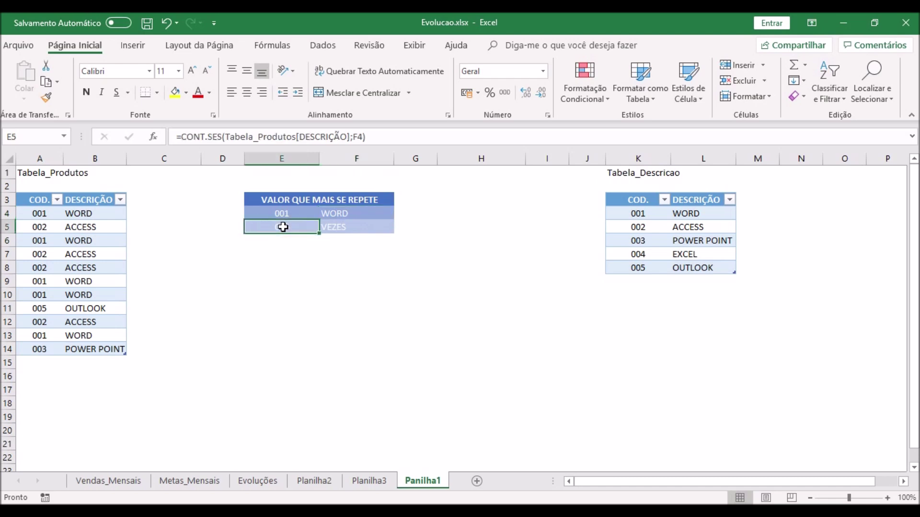
{"action": "left_click", "coordinate": [340, 224]}
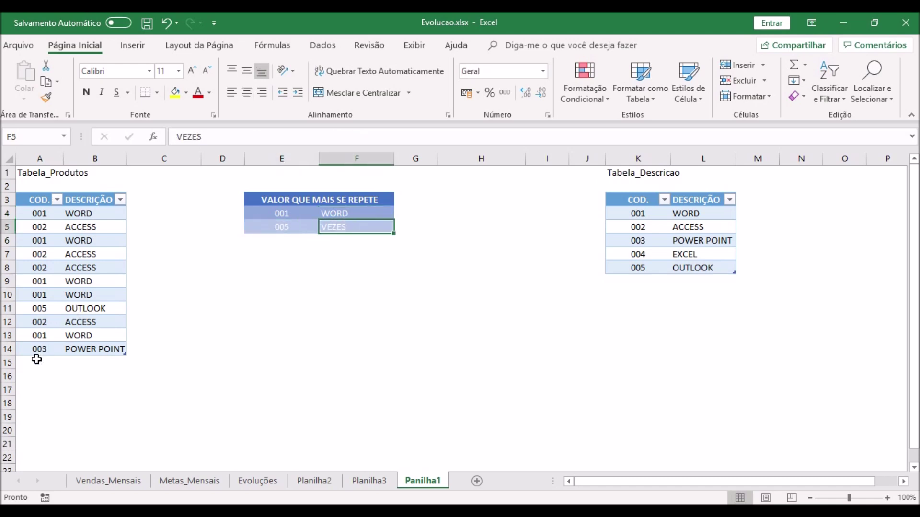
Step: Add five entries with code 3 below the product table's last row, in cells A15 through A19
{"action": "left_click", "coordinate": [37, 360]}
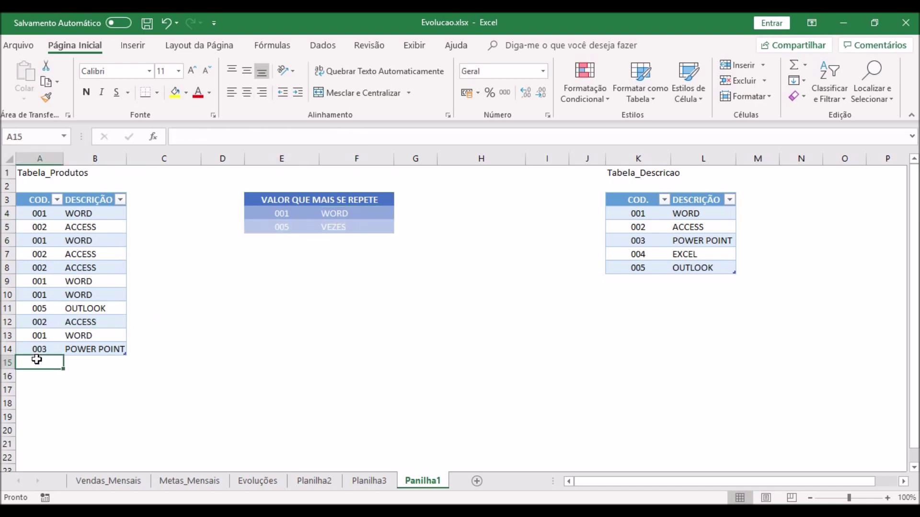
{"action": "type", "text": "3"}
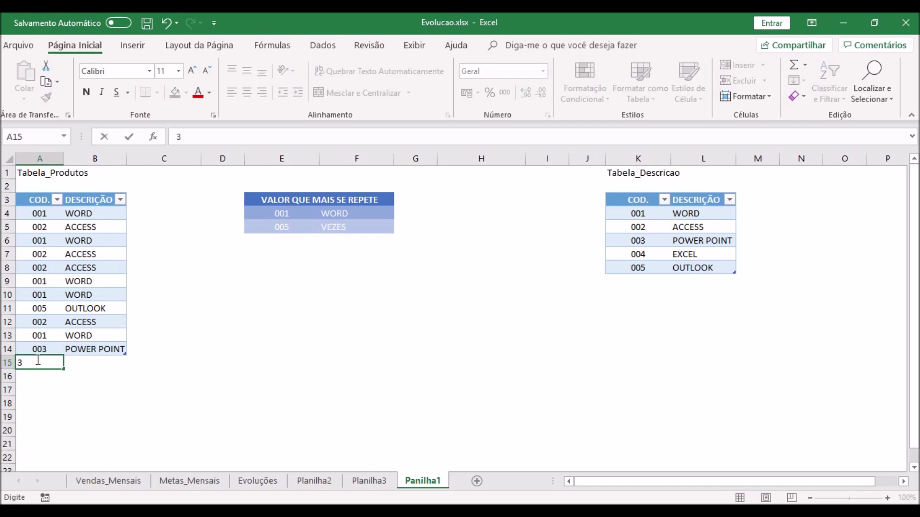
{"action": "key", "text": "Return"}
{"action": "type", "text": "3"}
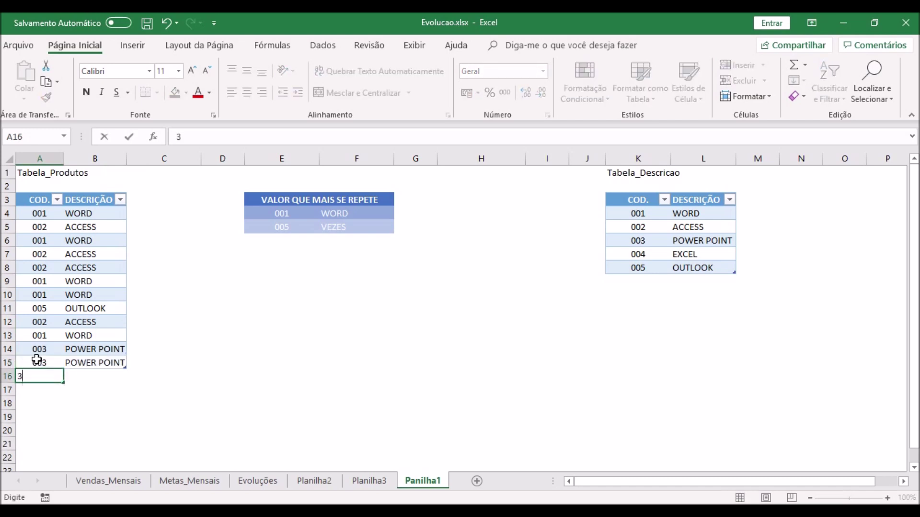
{"action": "key", "text": "Return"}
{"action": "type", "text": "3"}
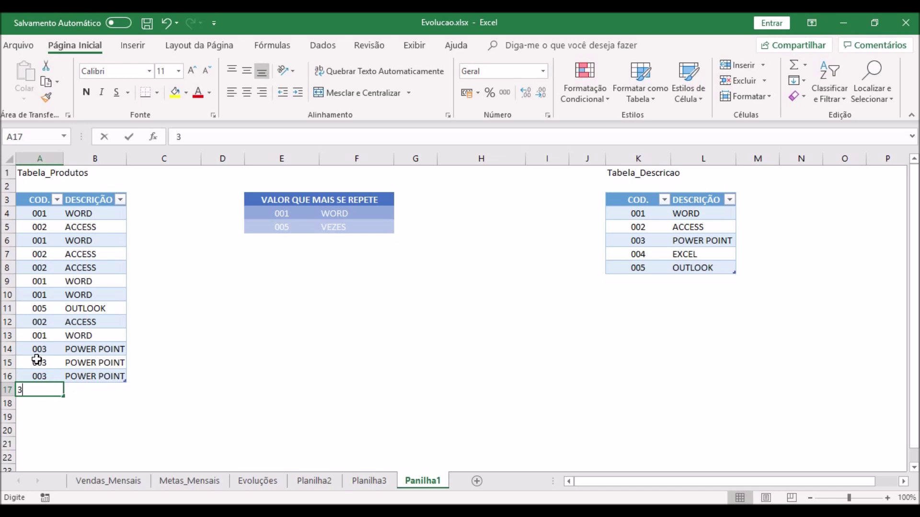
{"action": "key", "text": "Return"}
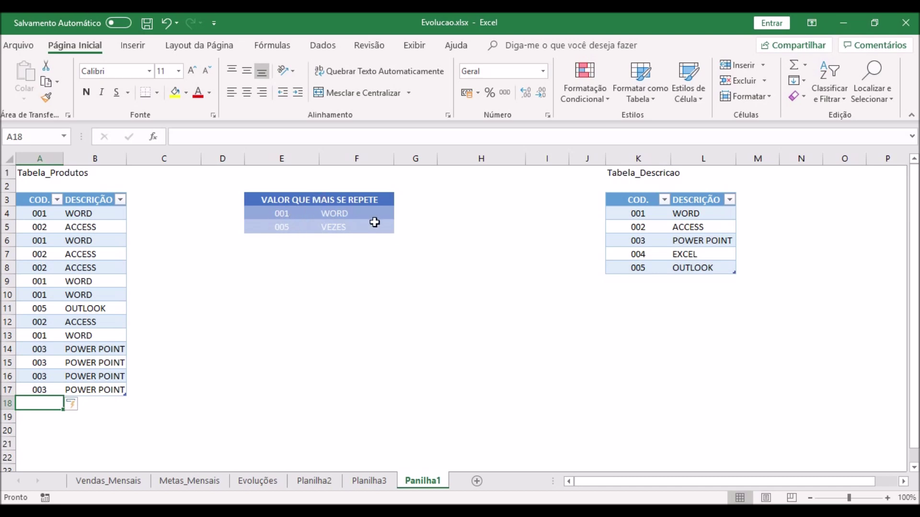
{"action": "type", "text": "3"}
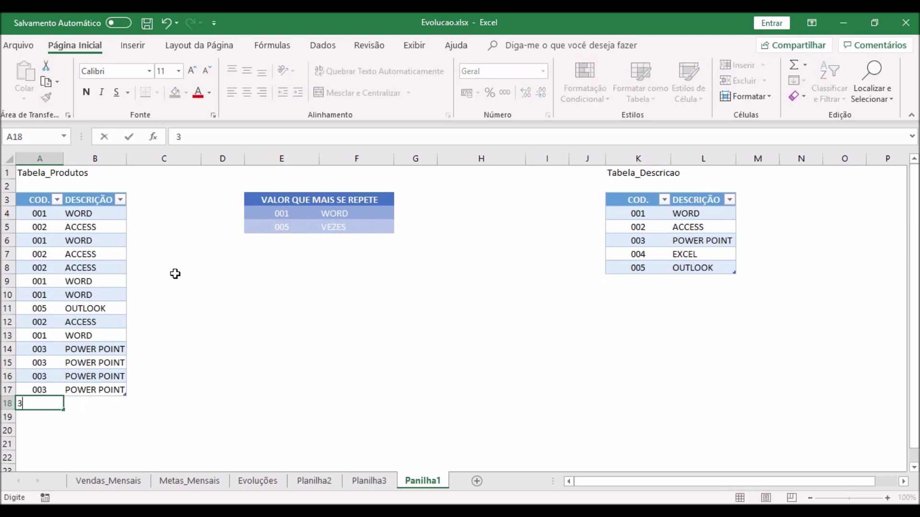
{"action": "key", "text": "Return"}
{"action": "type", "text": "3"}
{"action": "key", "text": "Return"}
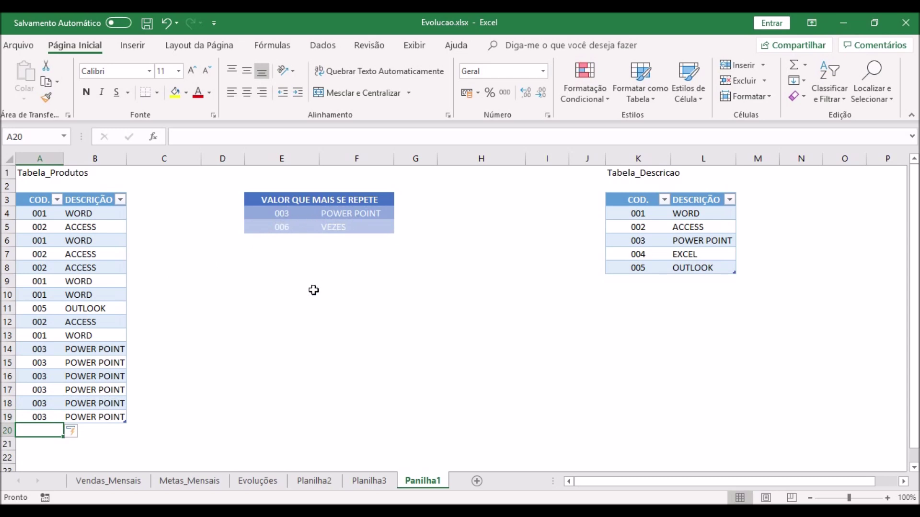
Step: Add seven entries with code 4 to the product table's COD. column, in cells A20 through A26
{"action": "type", "text": "004"}
{"action": "key", "text": "Return"}
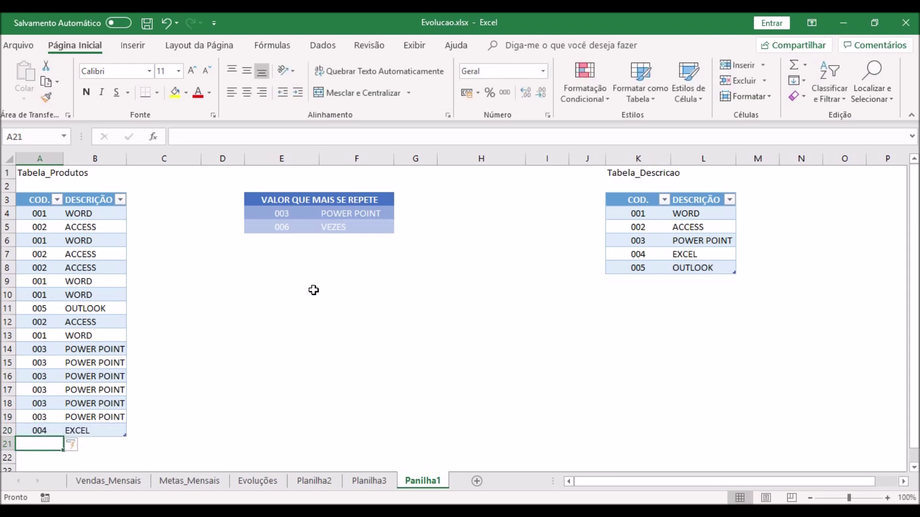
{"action": "type", "text": "004"}
{"action": "key", "text": "Return"}
{"action": "type", "text": "004"}
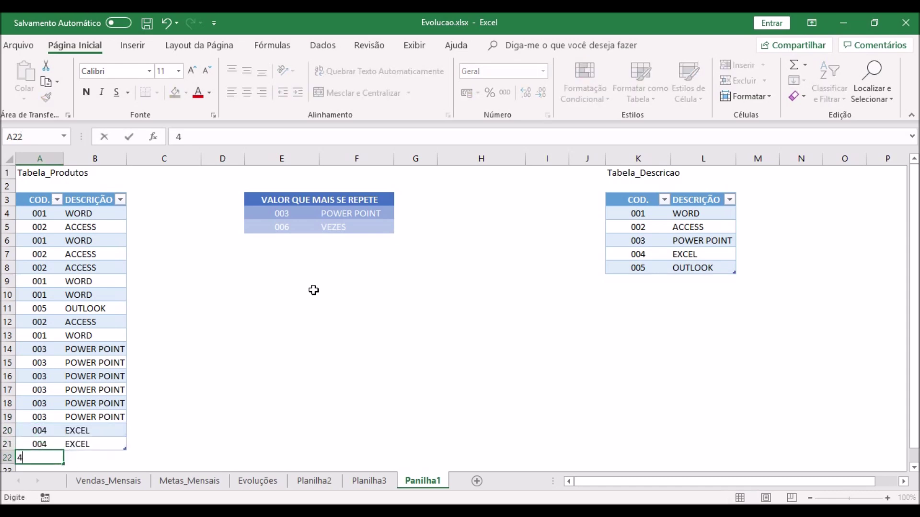
{"action": "key", "text": "Return"}
{"action": "type", "text": "004"}
{"action": "key", "text": "Return"}
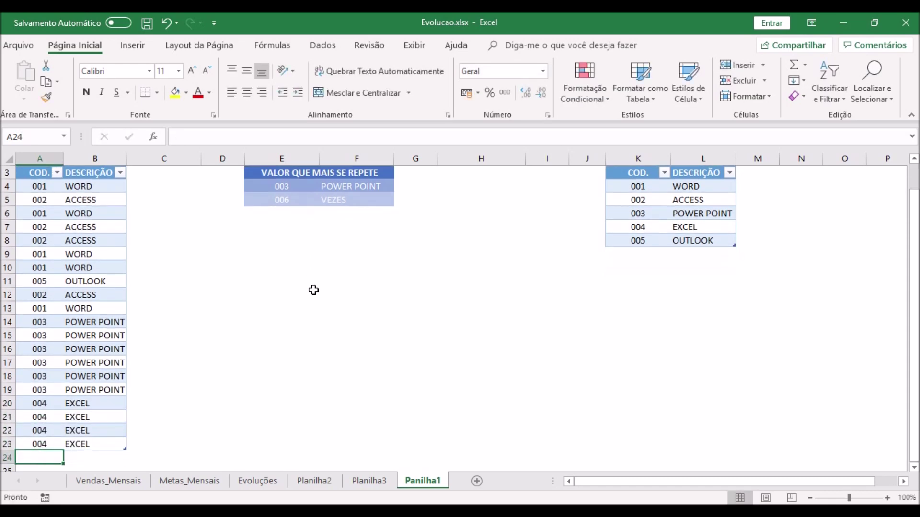
{"action": "type", "text": "004"}
{"action": "key", "text": "Return"}
{"action": "type", "text": "004"}
{"action": "key", "text": "Return"}
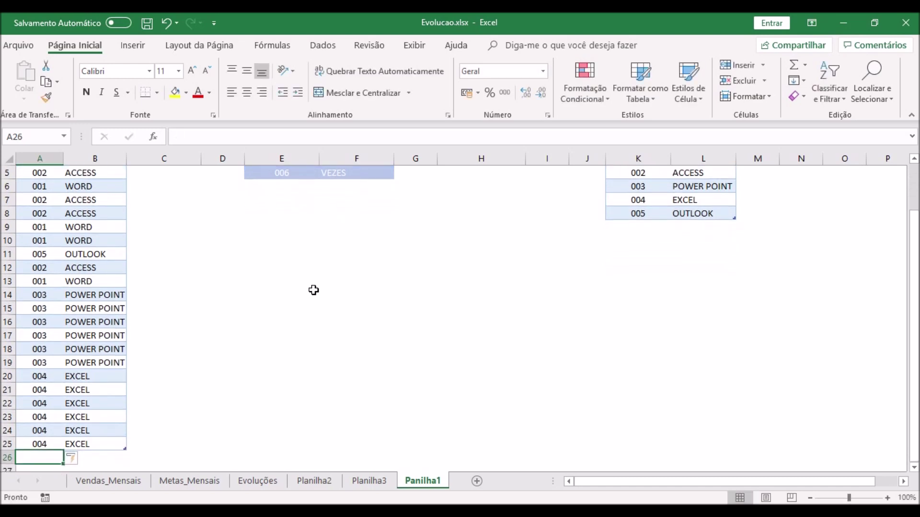
{"action": "scroll", "coordinate": [313, 290], "scroll_direction": "up", "scroll_amount": 2}
{"action": "type", "text": "004"}
{"action": "key", "text": "Return"}
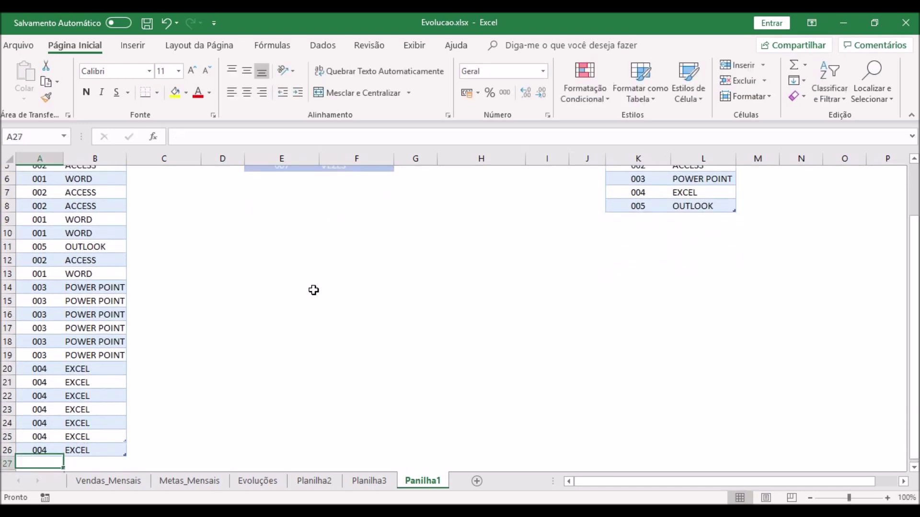
Step: Review the most repeated code, description and count in E4:F5 against the product table's DESCRIÇÃO column and the lookup table
{"action": "scroll", "coordinate": [313, 290], "scroll_direction": "up", "scroll_amount": 2}
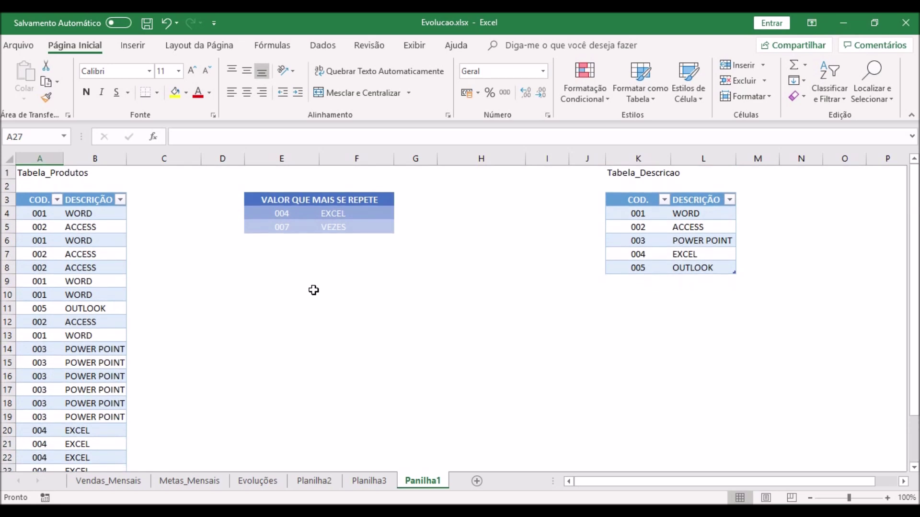
{"action": "left_click", "coordinate": [285, 215]}
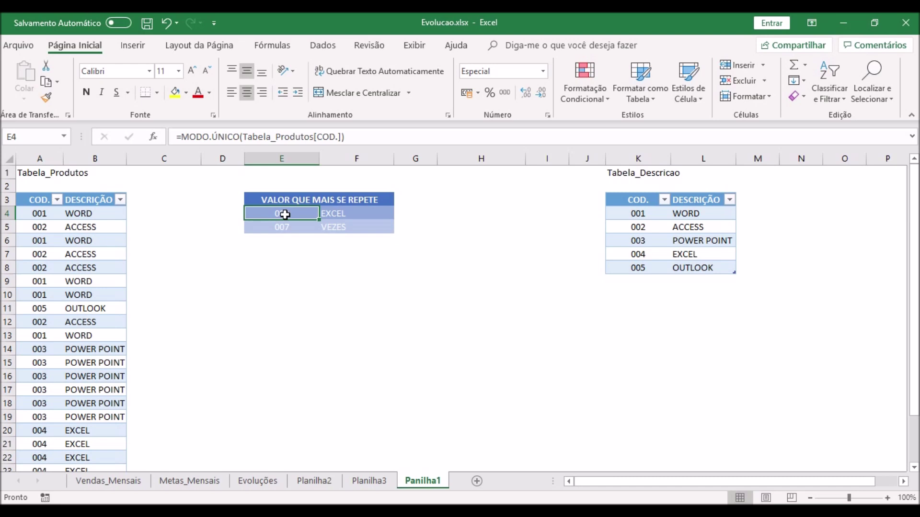
{"action": "key", "text": "Right"}
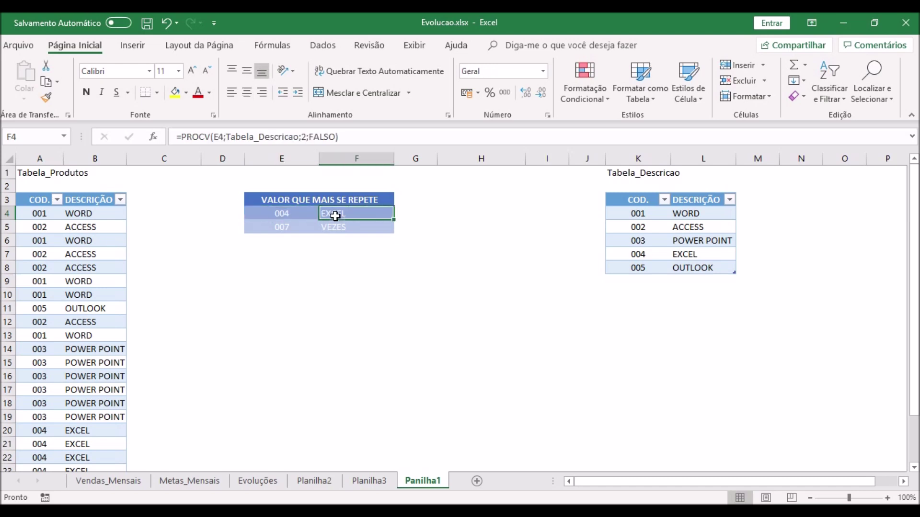
{"action": "left_click", "coordinate": [285, 216]}
{"action": "left_click", "coordinate": [285, 225]}
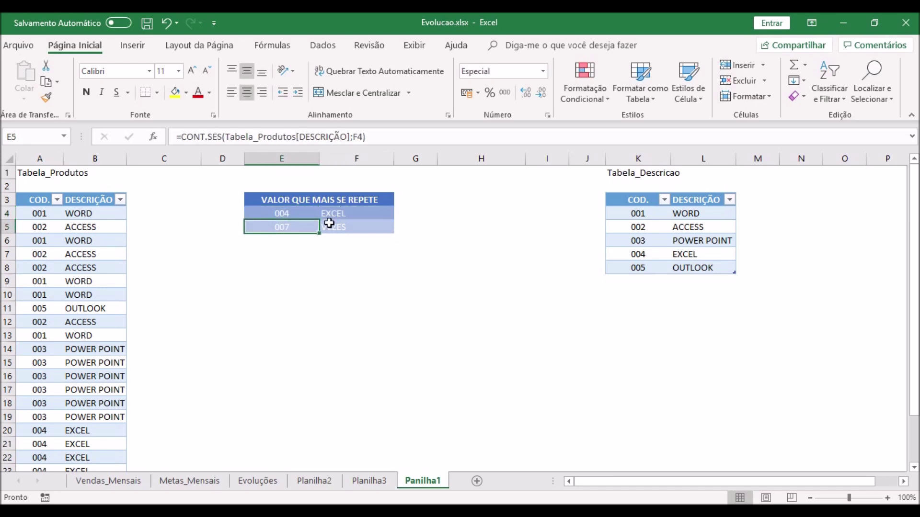
{"action": "left_click", "coordinate": [335, 222]}
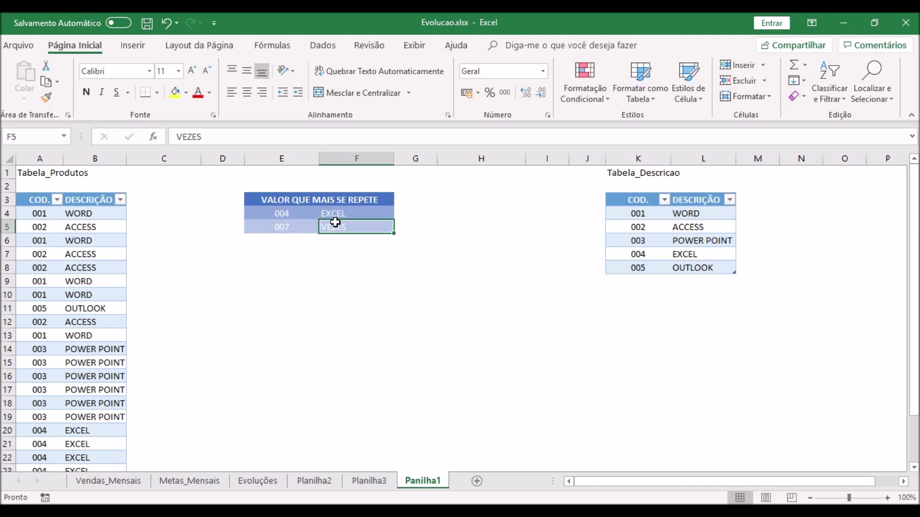
{"action": "left_click_drag", "start_coordinate": [96, 213], "coordinate": [74, 456]}
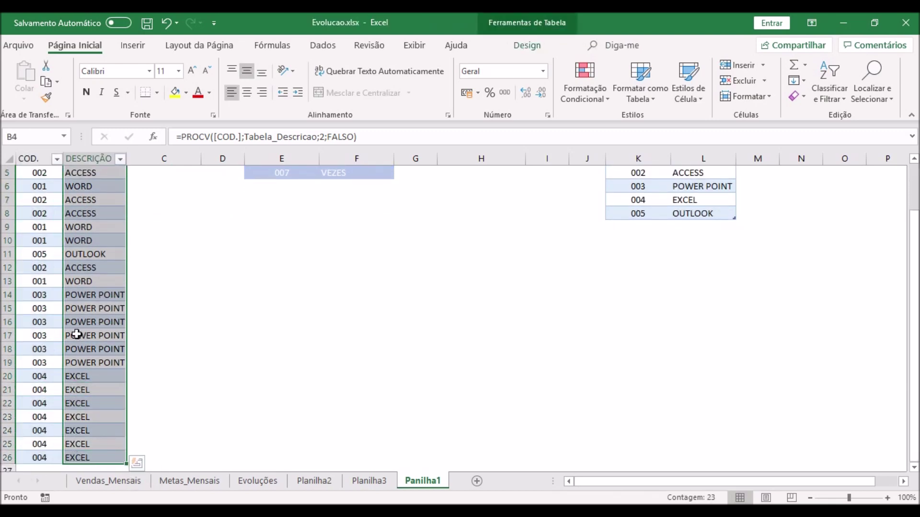
{"action": "scroll", "coordinate": [273, 262], "scroll_direction": "up", "scroll_amount": 1}
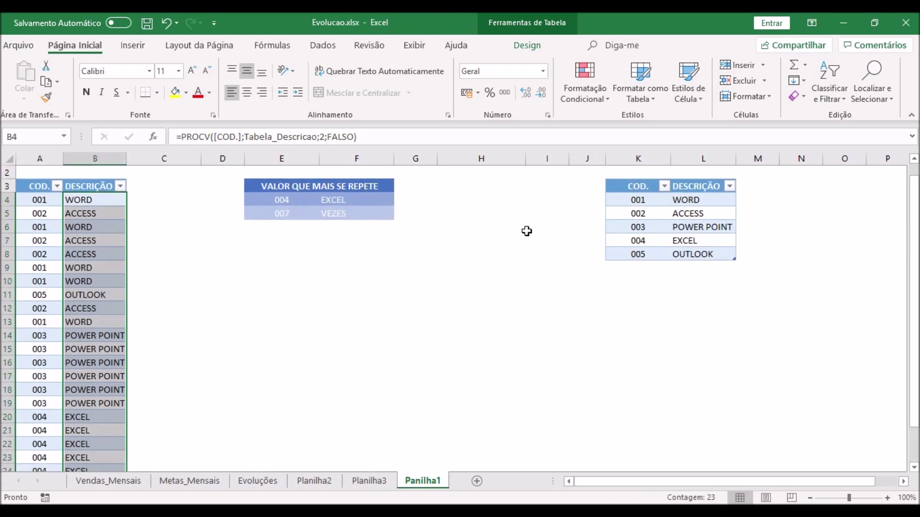
{"action": "left_click", "coordinate": [621, 211]}
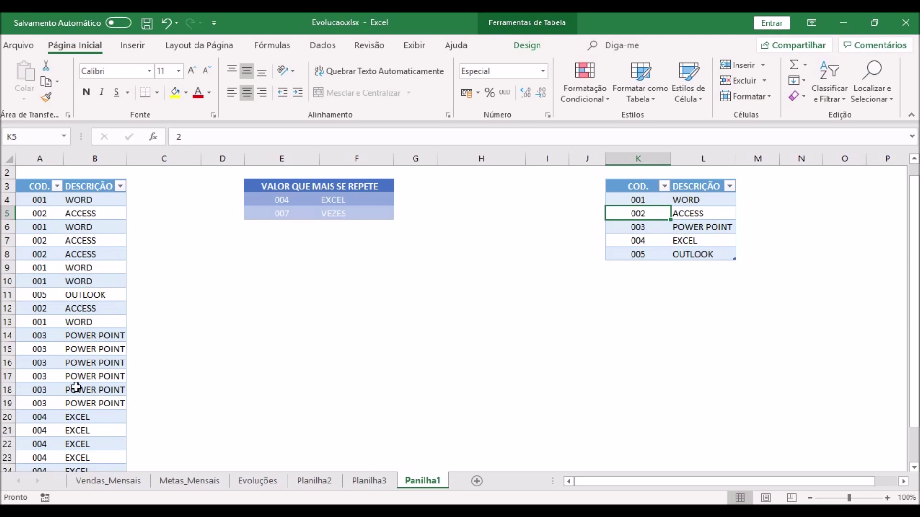
Step: Write the function name PROCV in uppercase in cell D15 to start a list of the functions used
{"action": "left_click", "coordinate": [243, 348]}
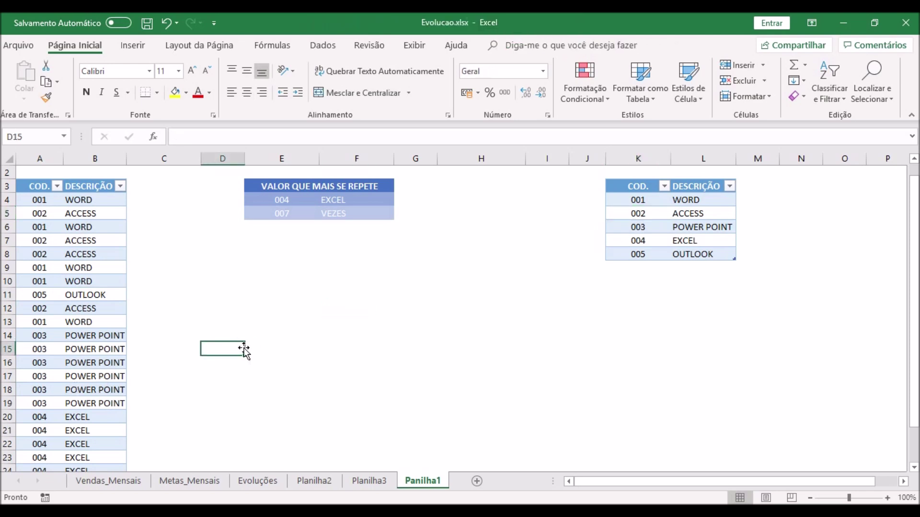
{"action": "type", "text": "procv"}
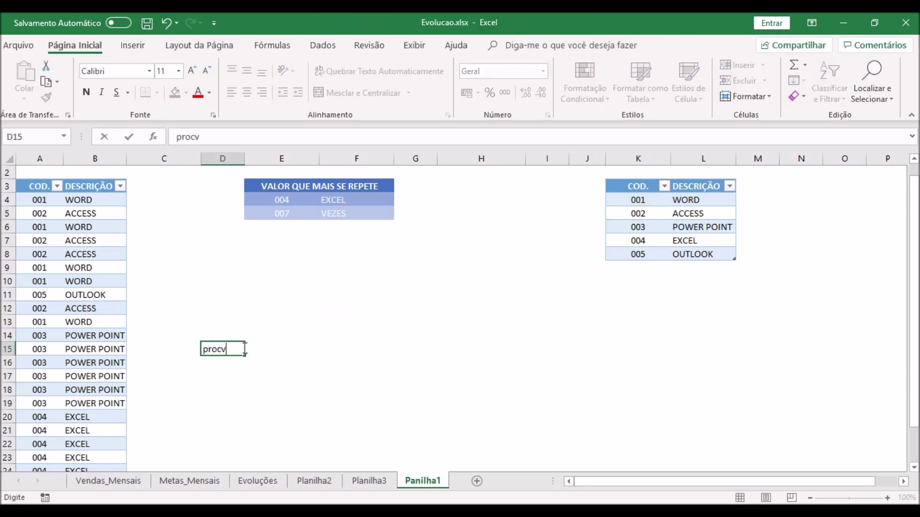
{"action": "key", "text": "Return"}
{"action": "left_click", "coordinate": [244, 348]}
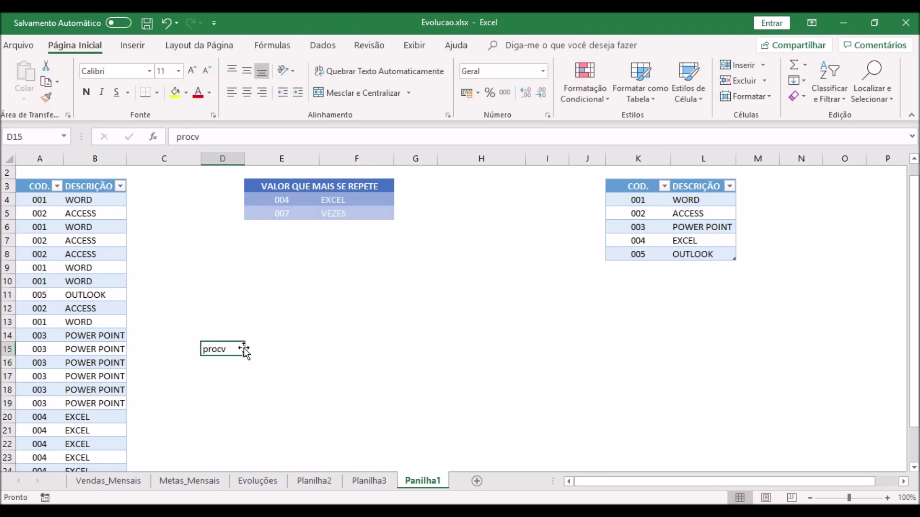
{"action": "type", "text": "PROCV"}
{"action": "key", "text": "Return"}
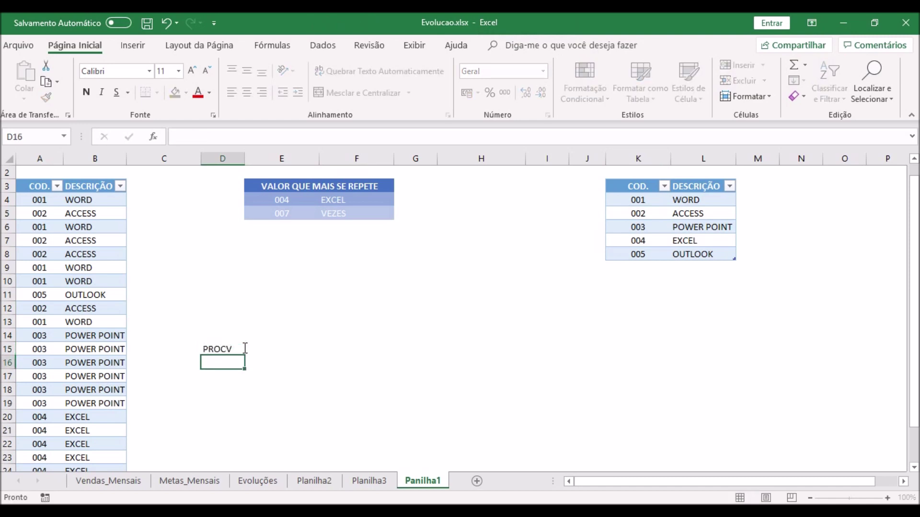
Step: Check the formula in E4 and add its function name, MODO.ÚNICO, to the list in cell D16
{"action": "left_click", "coordinate": [289, 200]}
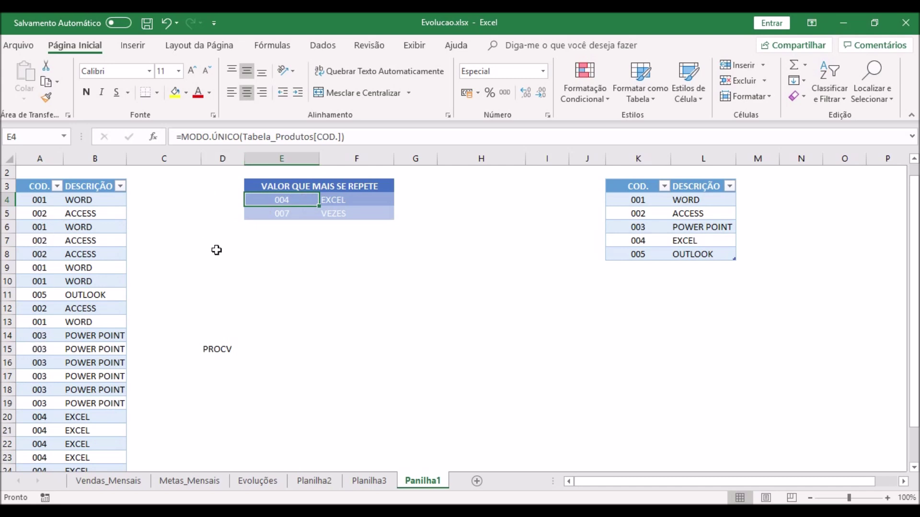
{"action": "left_click", "coordinate": [225, 356]}
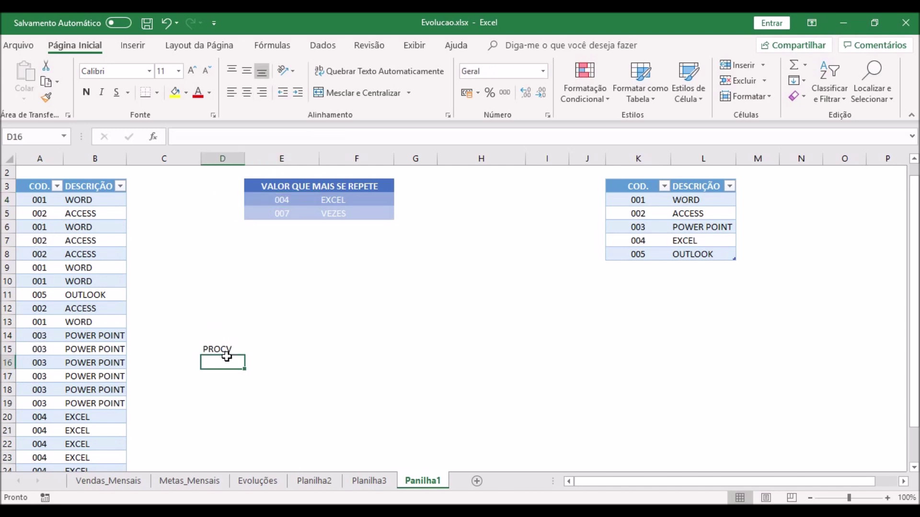
{"action": "type", "text": "MODO.ÚI"}
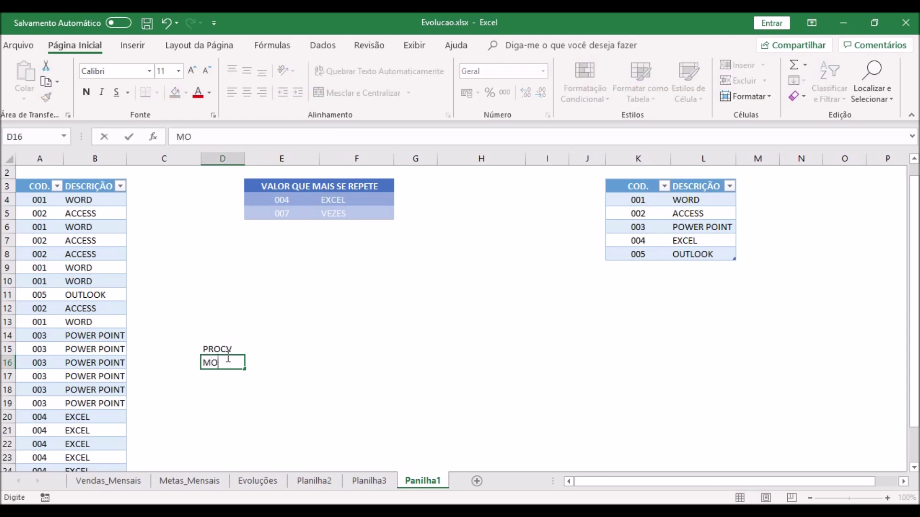
{"action": "key", "text": "BackSpace"}
{"action": "type", "text": "NICO"}
{"action": "key", "text": "Return"}
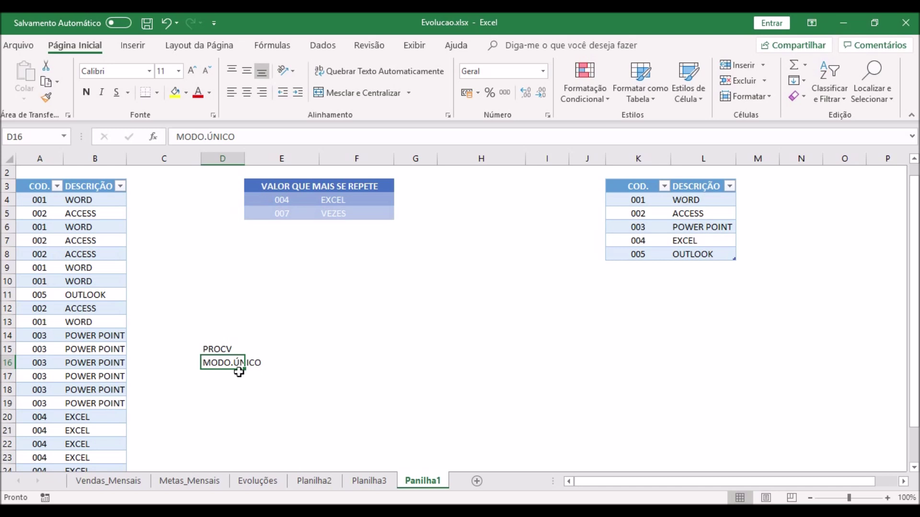
Step: Check the formula in E5 and add its function name, CONT.SES, to the list in cell D17
{"action": "left_click", "coordinate": [282, 214]}
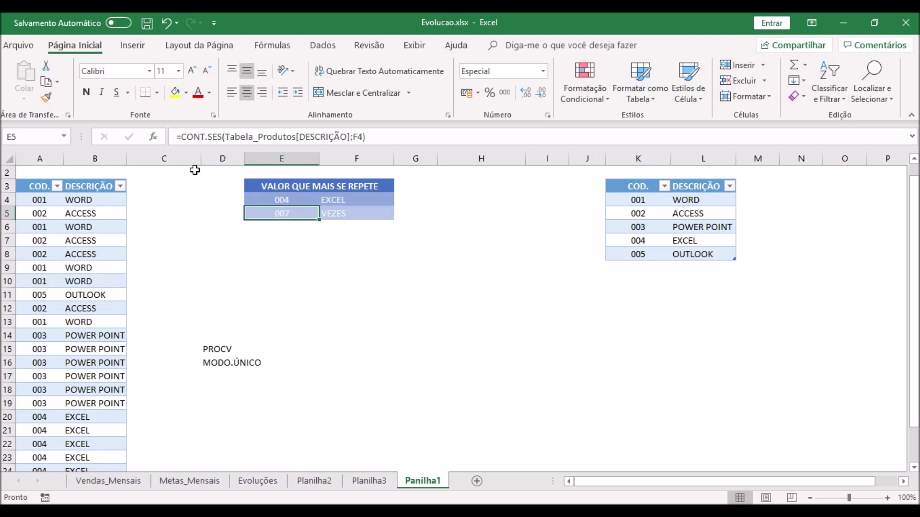
{"action": "left_click", "coordinate": [217, 372]}
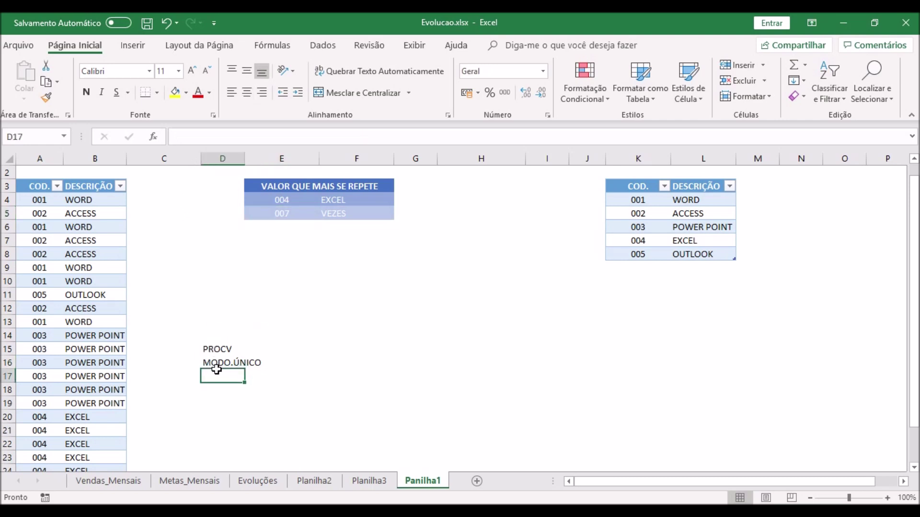
{"action": "type", "text": "CONT.SES"}
{"action": "key", "text": "Return"}
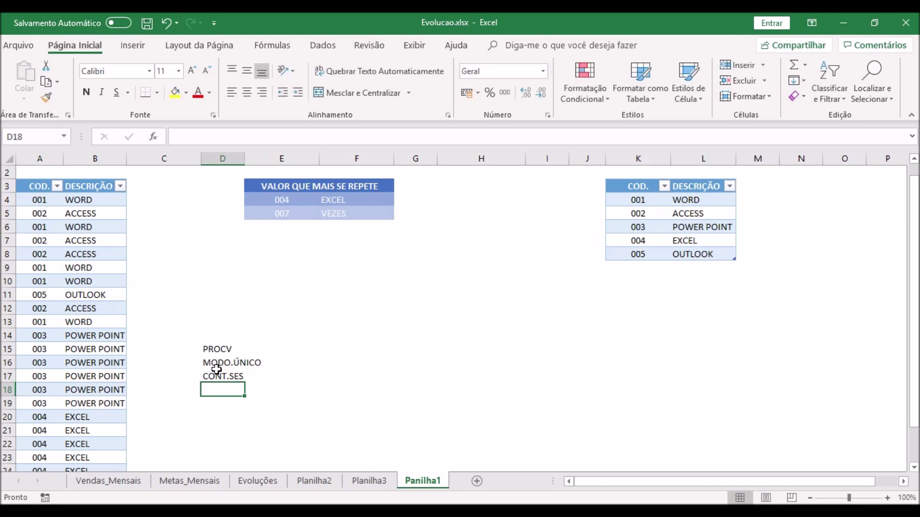